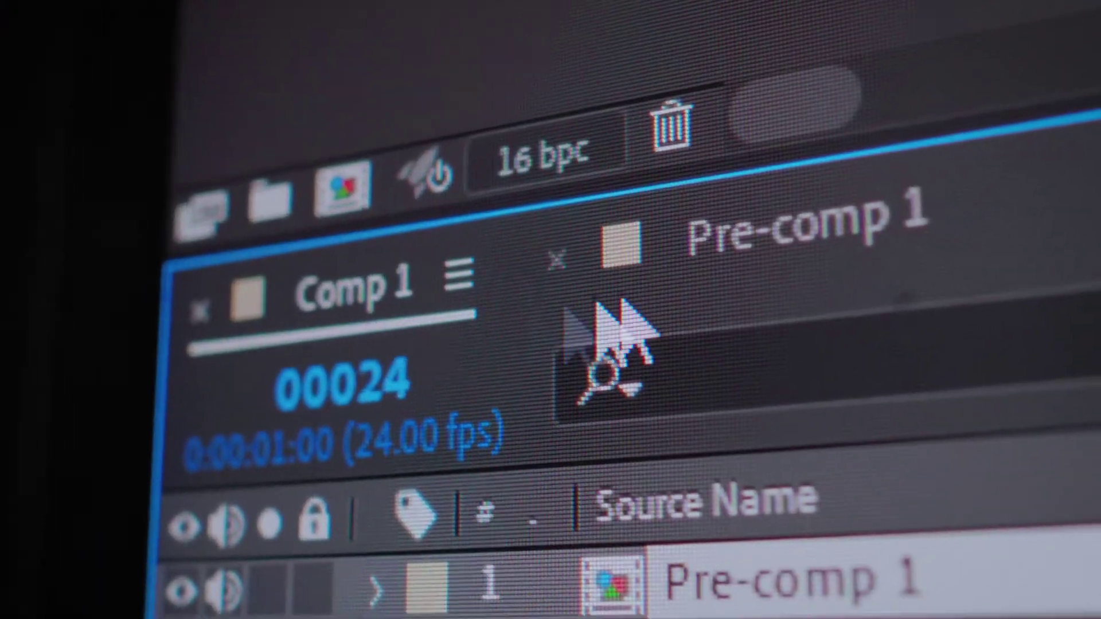
- Switch to Comp 1 to view the yellow, red and orange circles around the round footage
{"action": "left_click", "coordinate": [770, 315]}
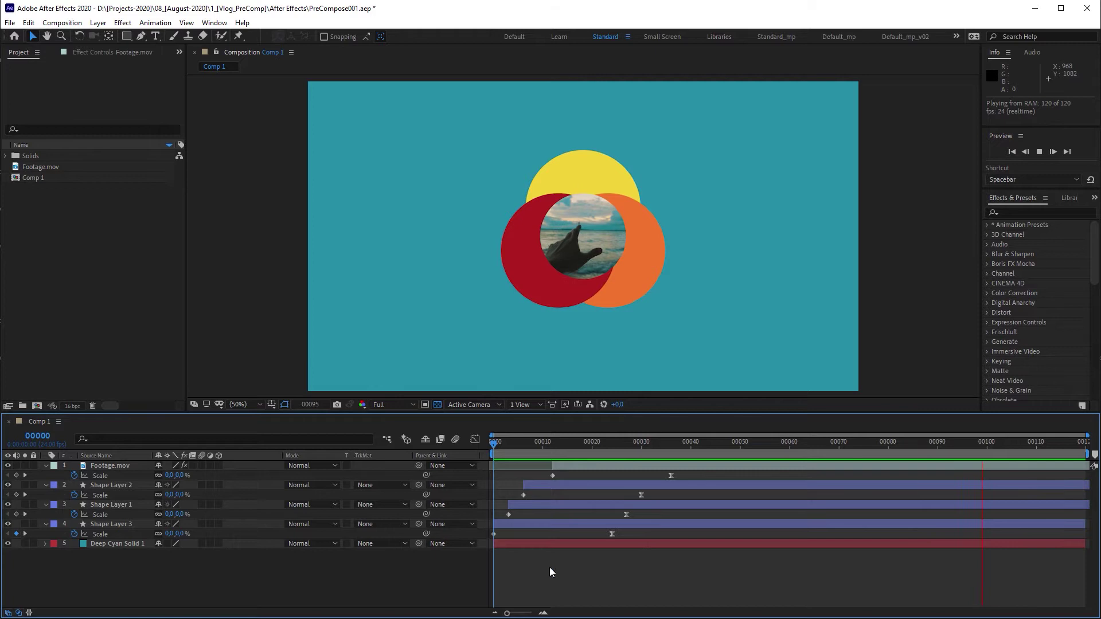
{"action": "key", "text": "space"}
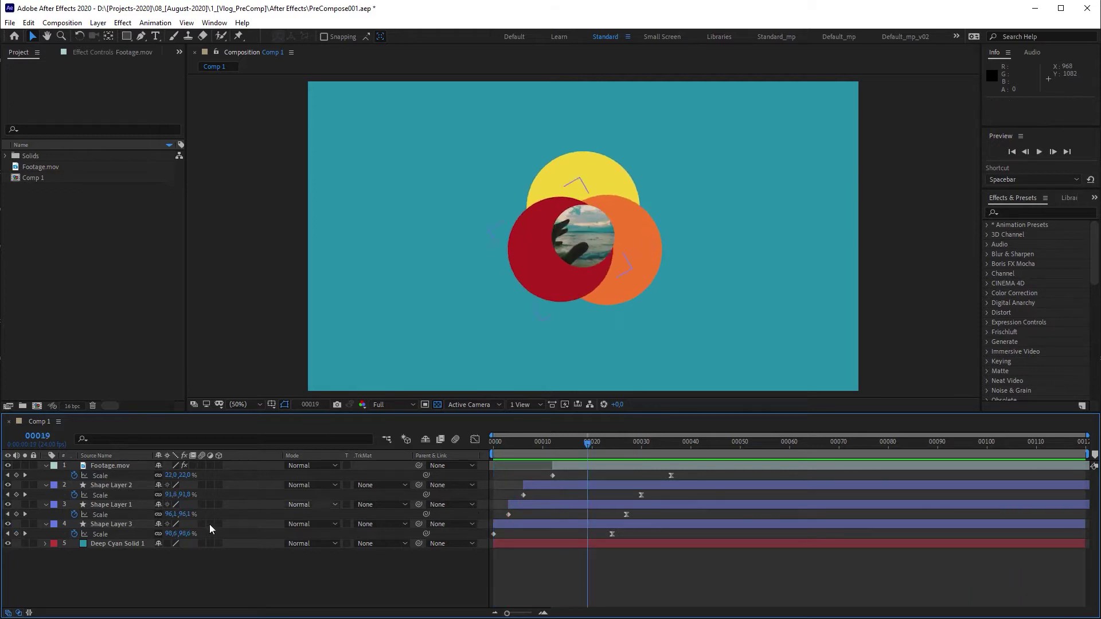
{"action": "left_click", "coordinate": [25, 544]}
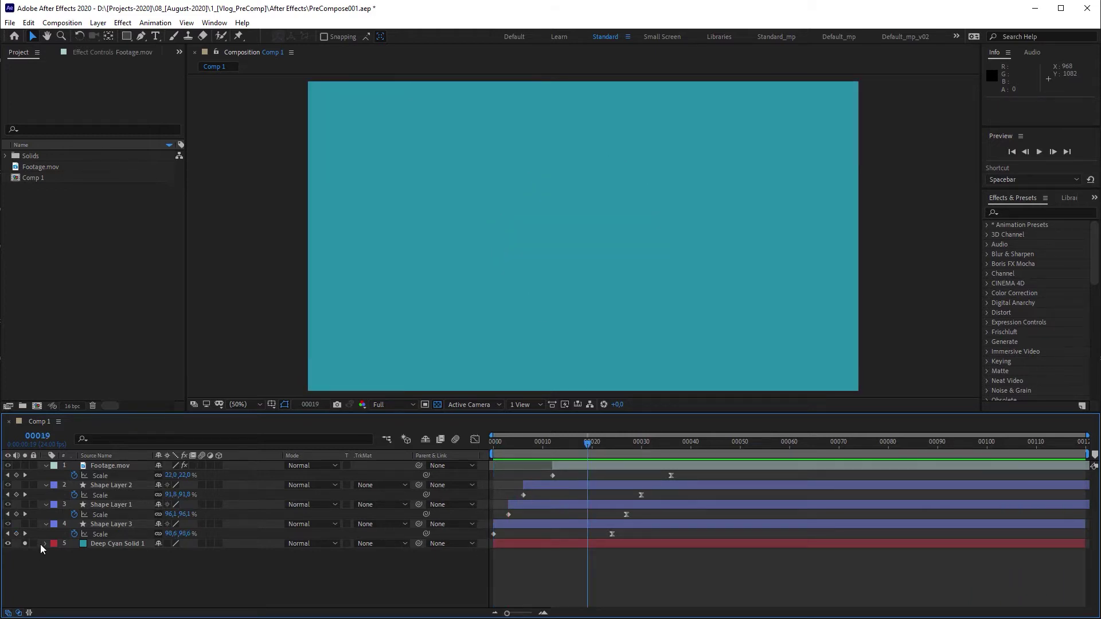
{"action": "left_click", "coordinate": [25, 505]}
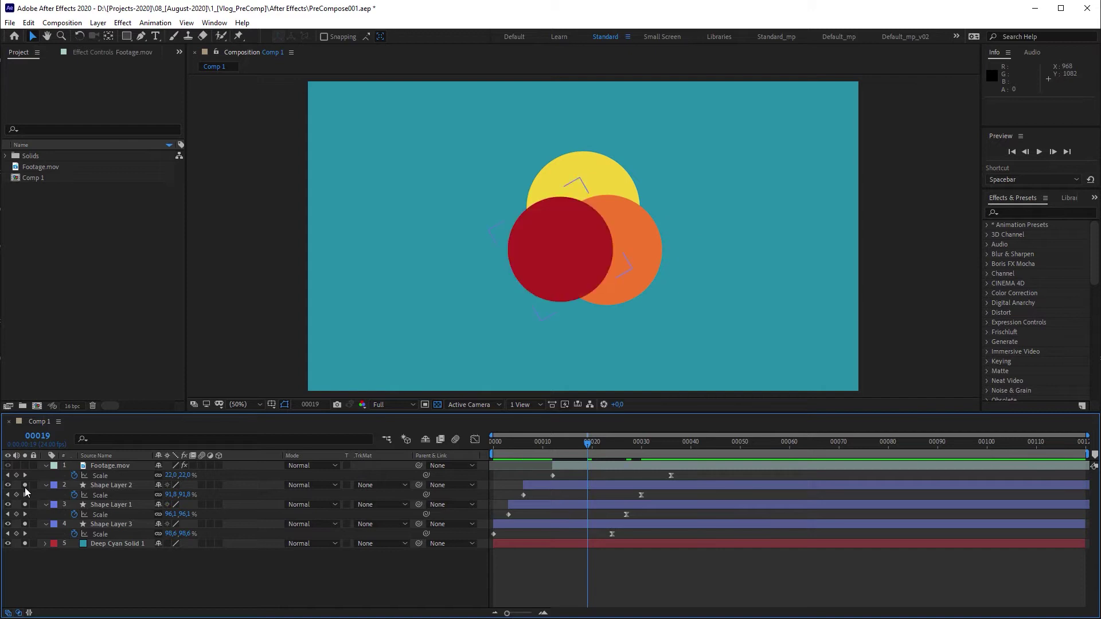
{"action": "left_click", "coordinate": [25, 465]}
{"action": "left_click_drag", "start_coordinate": [587, 442], "coordinate": [739, 467]}
{"action": "left_click", "coordinate": [17, 77]}
{"action": "key", "text": "space"}
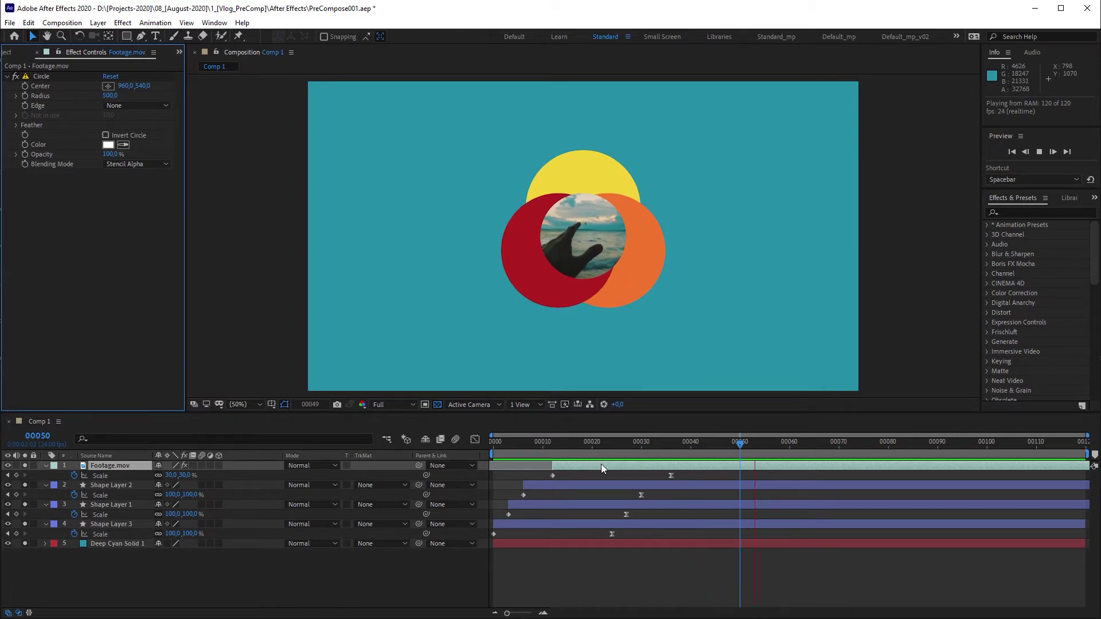
{"action": "left_click", "coordinate": [600, 464]}
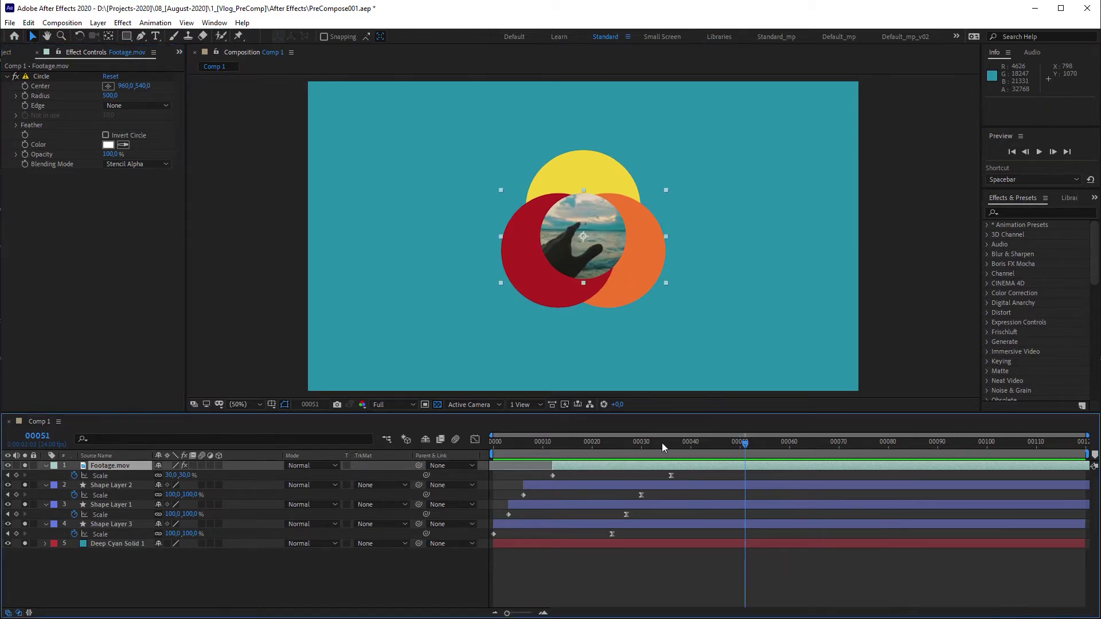
- Duplicate Footage.mov and Shape Layers 1–3, and move the copies to the top of the stack
{"action": "left_click", "coordinate": [118, 525]}
{"action": "left_click", "coordinate": [116, 465], "text": "shift"}
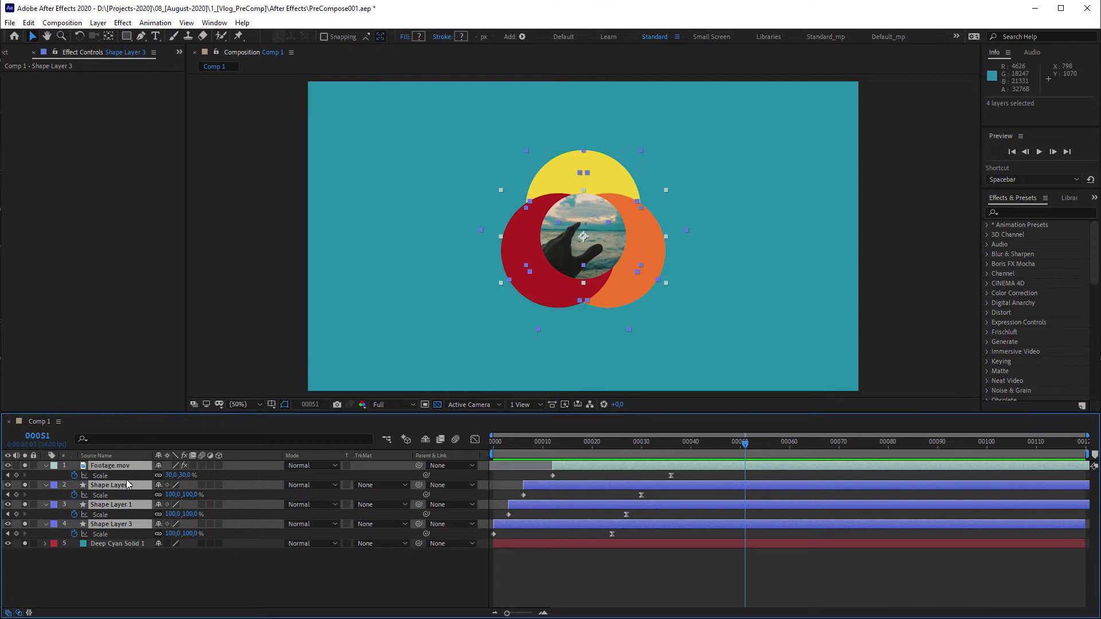
{"action": "key", "text": "ctrl+d"}
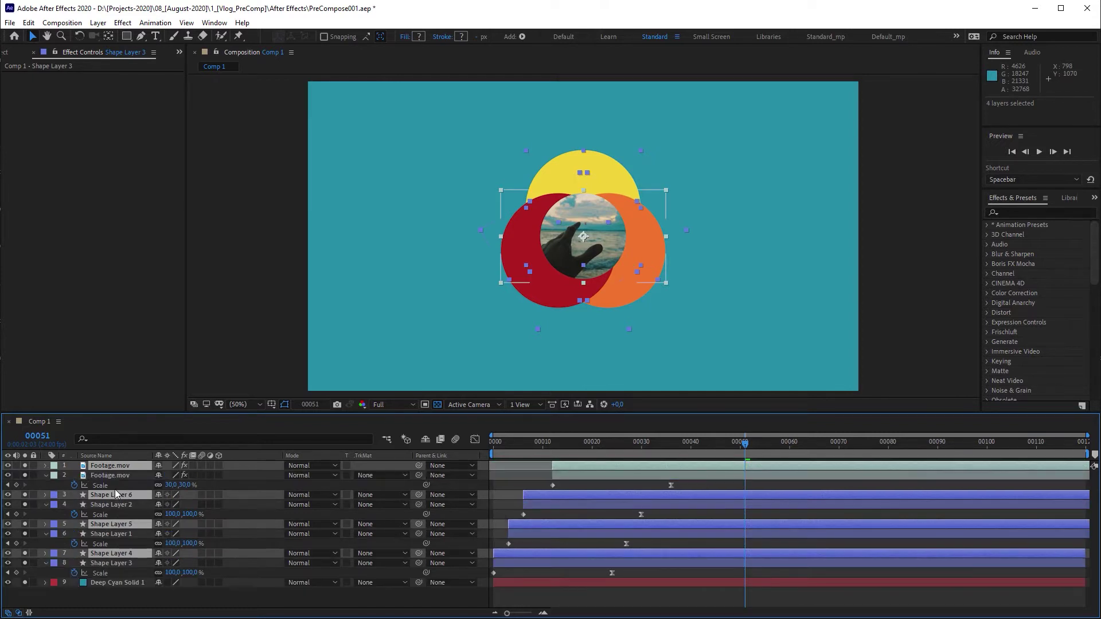
{"action": "left_click_drag", "start_coordinate": [115, 493], "coordinate": [114, 471]}
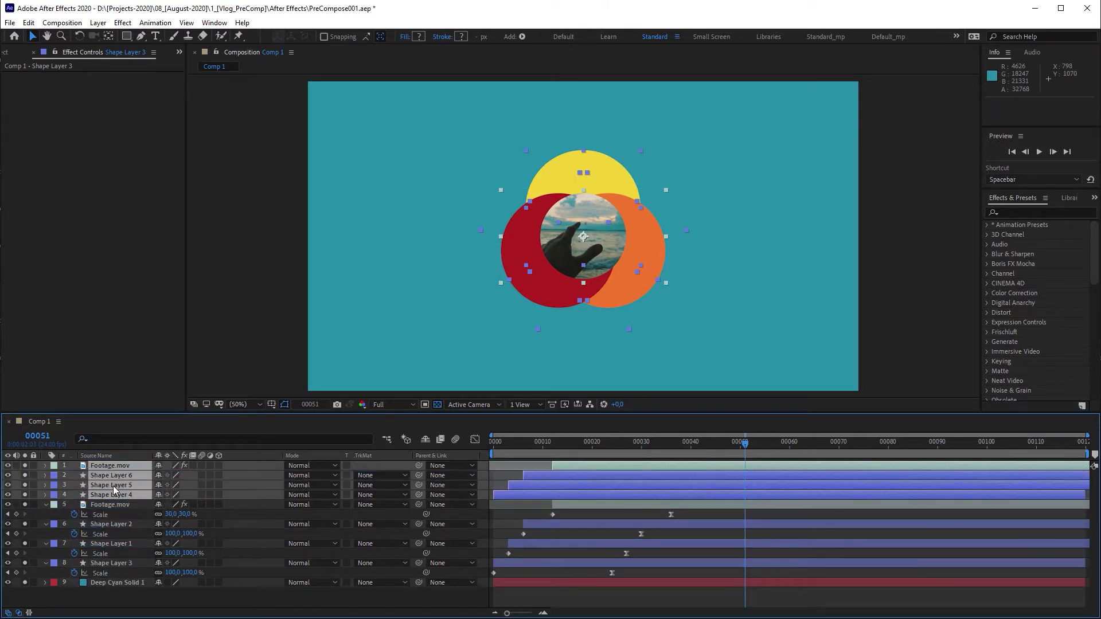
- Pre-compose the copied layers into a new composition, Pre-comp 1
{"action": "right_click", "coordinate": [571, 477]}
{"action": "left_click", "coordinate": [642, 408]}
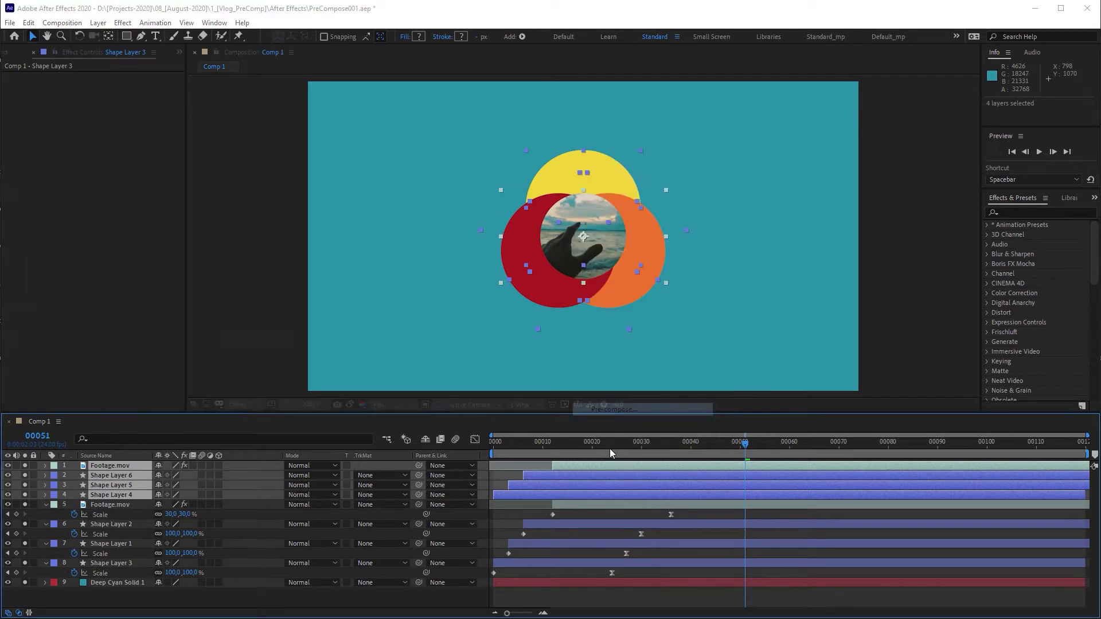
{"action": "left_click", "coordinate": [373, 505]}
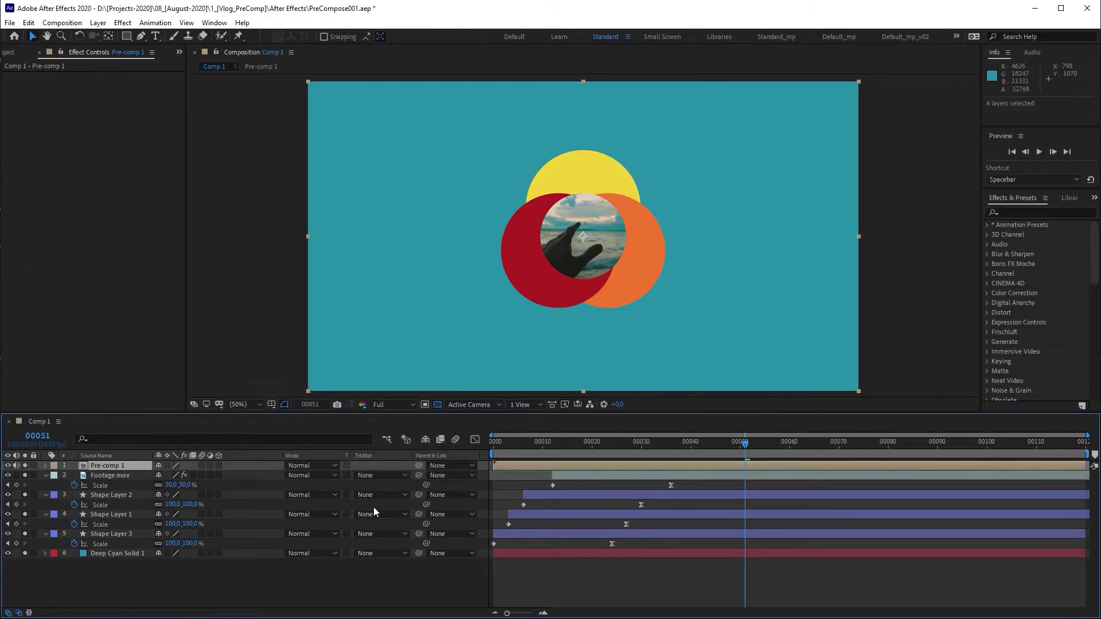
- Move the copied circle group to the upper right and delay its start to frame 13
{"action": "left_click_drag", "start_coordinate": [588, 250], "coordinate": [771, 209]}
{"action": "left_click", "coordinate": [518, 449]}
{"action": "key", "text": "space"}
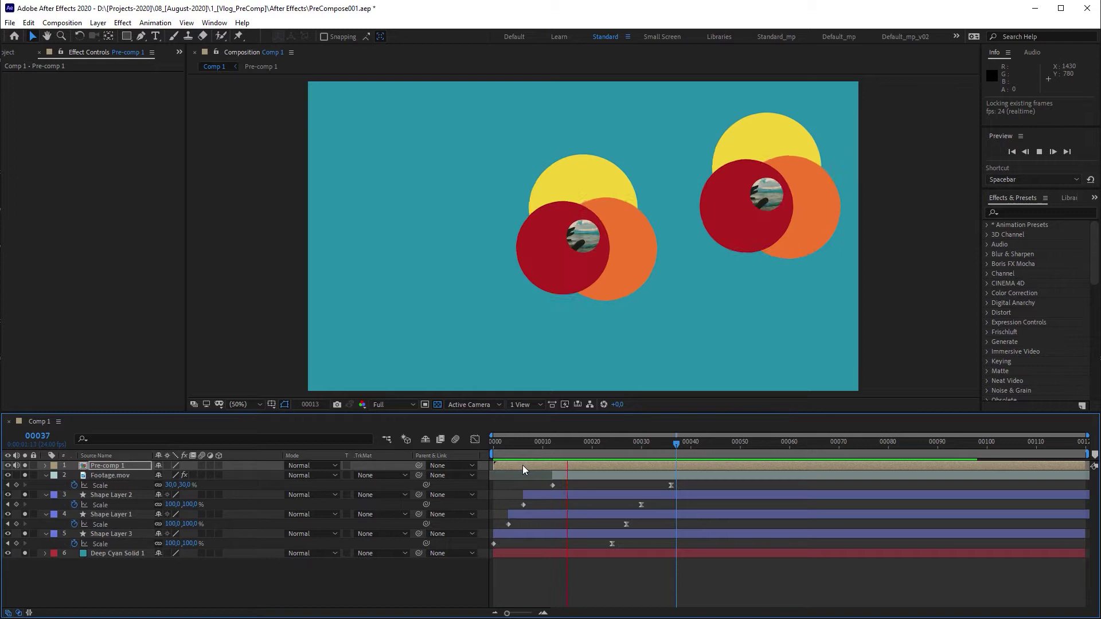
{"action": "left_click_drag", "start_coordinate": [521, 466], "coordinate": [597, 462]}
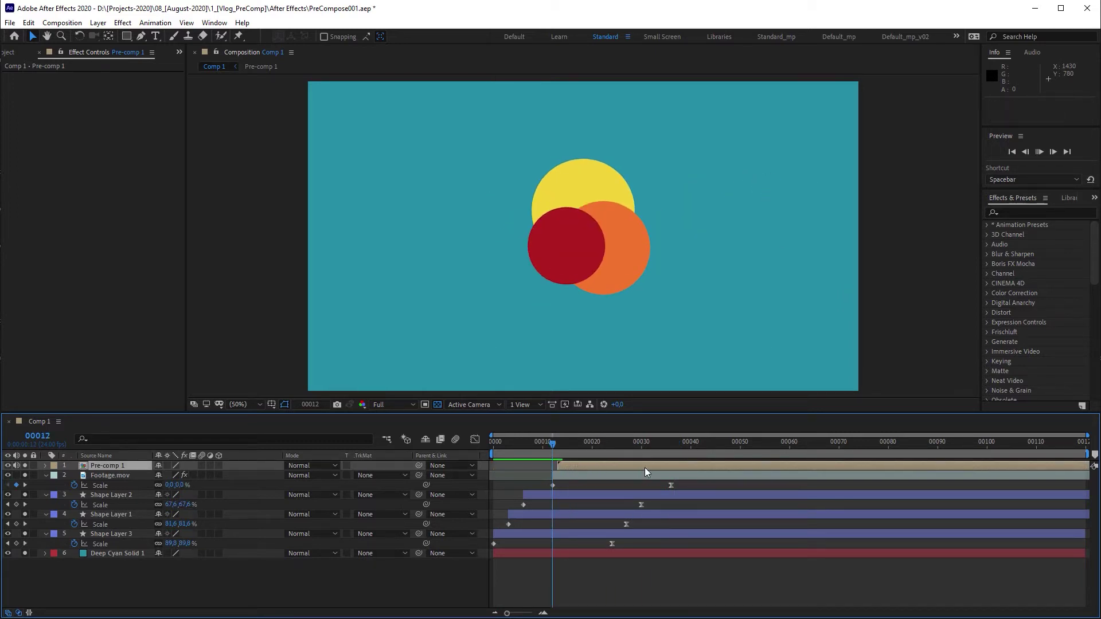
{"action": "key", "text": "space"}
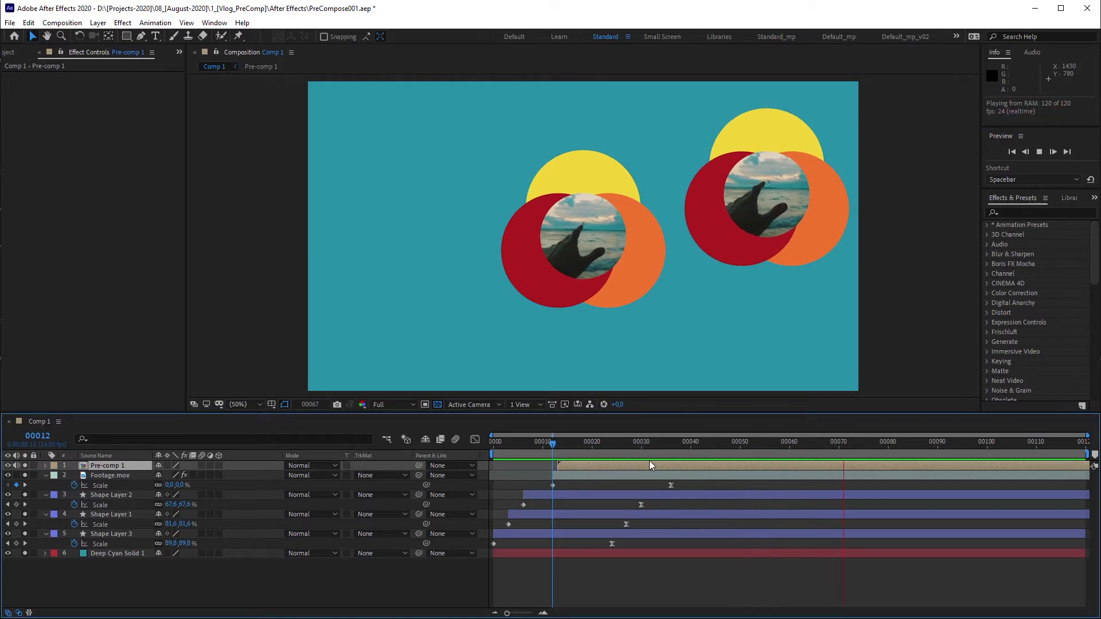
{"action": "key", "text": "space"}
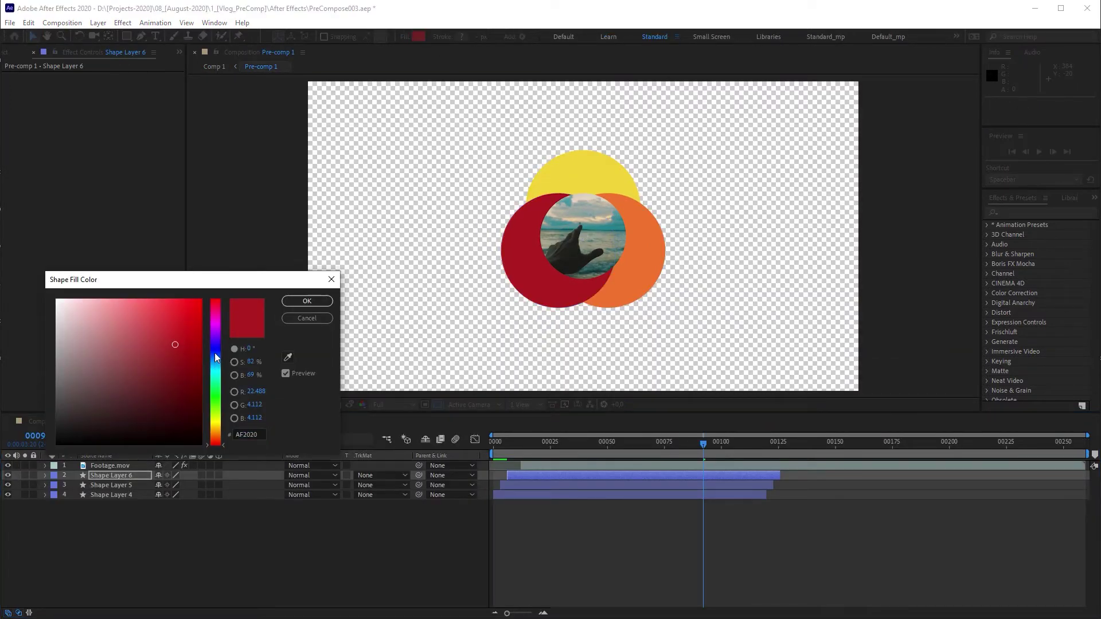
- Change the copied red circle's fill to purple, then preview Comp 1
{"action": "left_click_drag", "start_coordinate": [215, 352], "coordinate": [222, 332]}
{"action": "left_click", "coordinate": [316, 302]}
{"action": "left_click", "coordinate": [212, 67]}
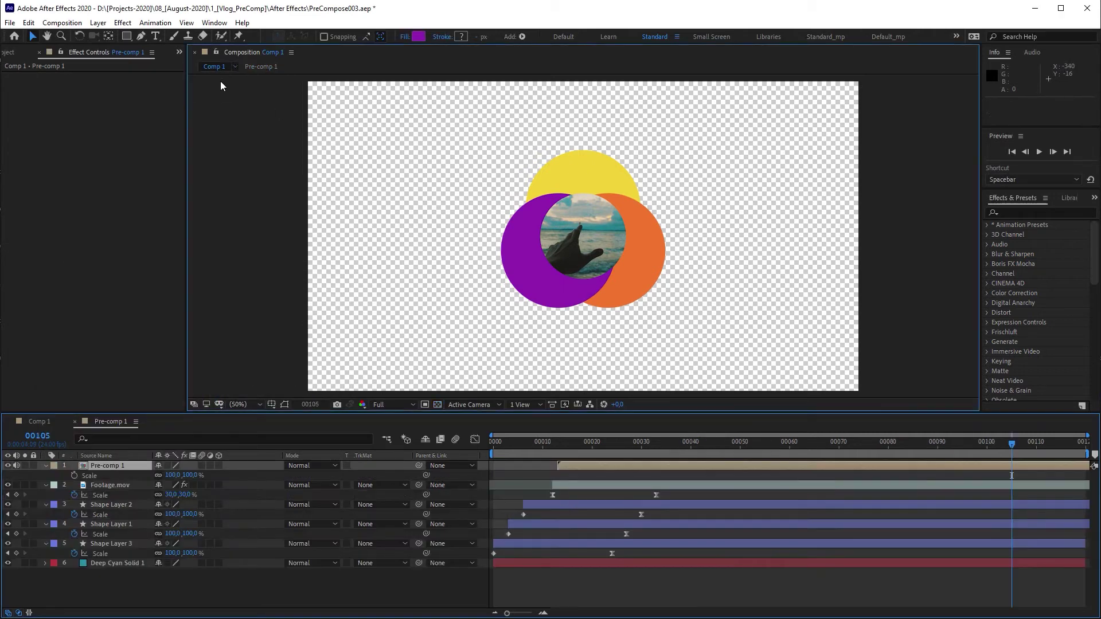
{"action": "key", "text": "space"}
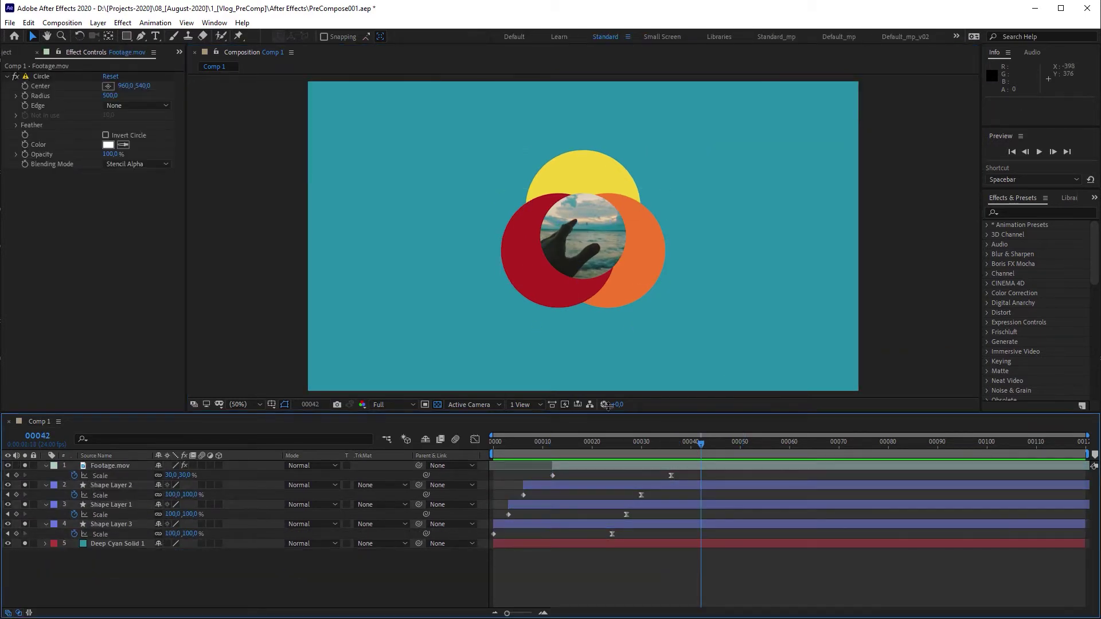
- Add a new full-frame Deep Cyan Solid 2 layer at the top of Comp 1
{"action": "left_click", "coordinate": [92, 23]}
{"action": "mouse_move", "coordinate": [115, 35]}
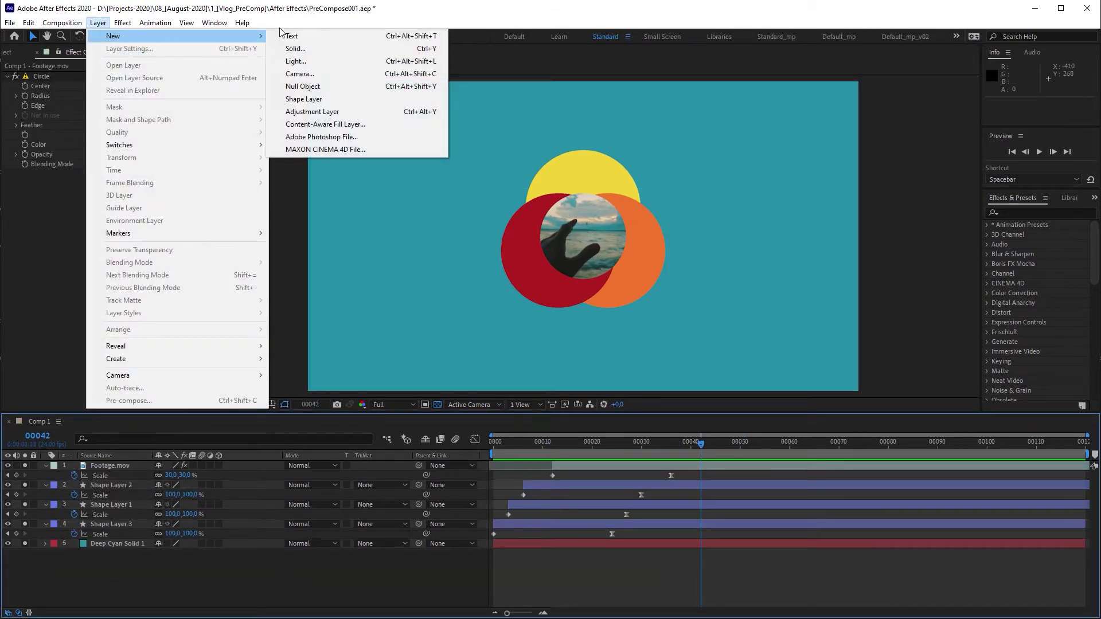
{"action": "left_click", "coordinate": [345, 50]}
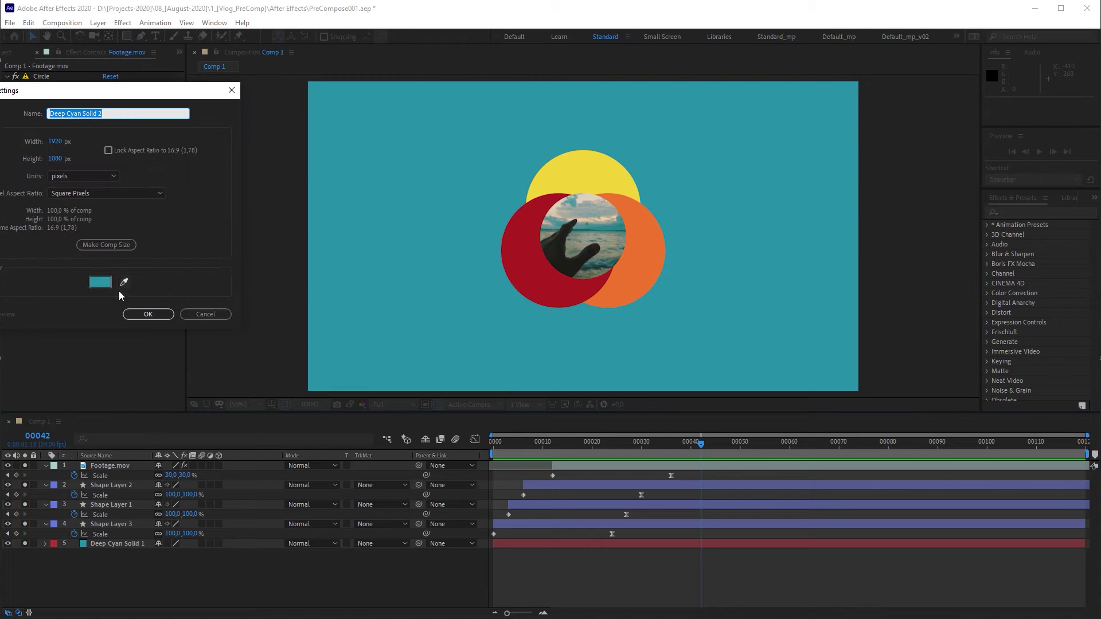
{"action": "left_click", "coordinate": [154, 316]}
{"action": "left_click", "coordinate": [125, 24]}
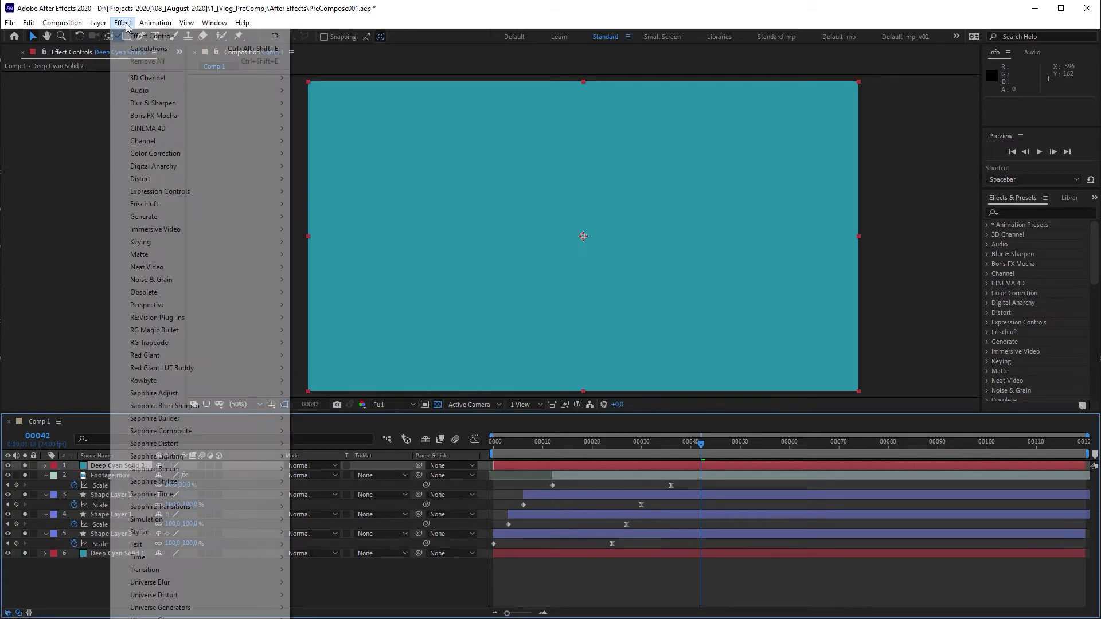
- Apply Calculations with Shape Layer 3 as second layer, 100% opacity, Copy blend mode
{"action": "mouse_move", "coordinate": [221, 142]}
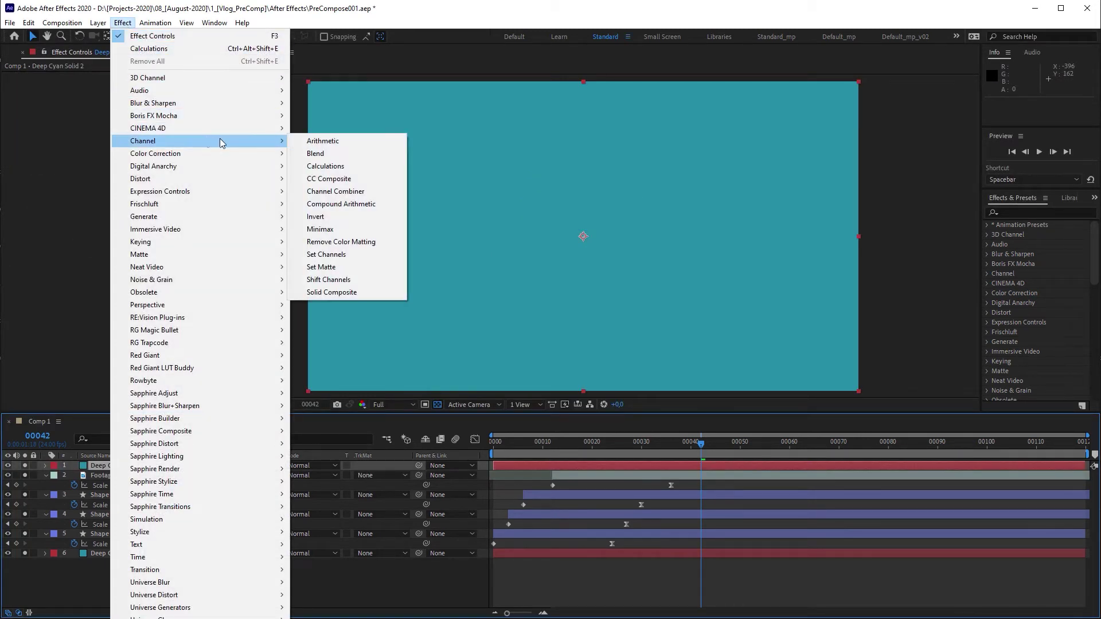
{"action": "left_click", "coordinate": [346, 168]}
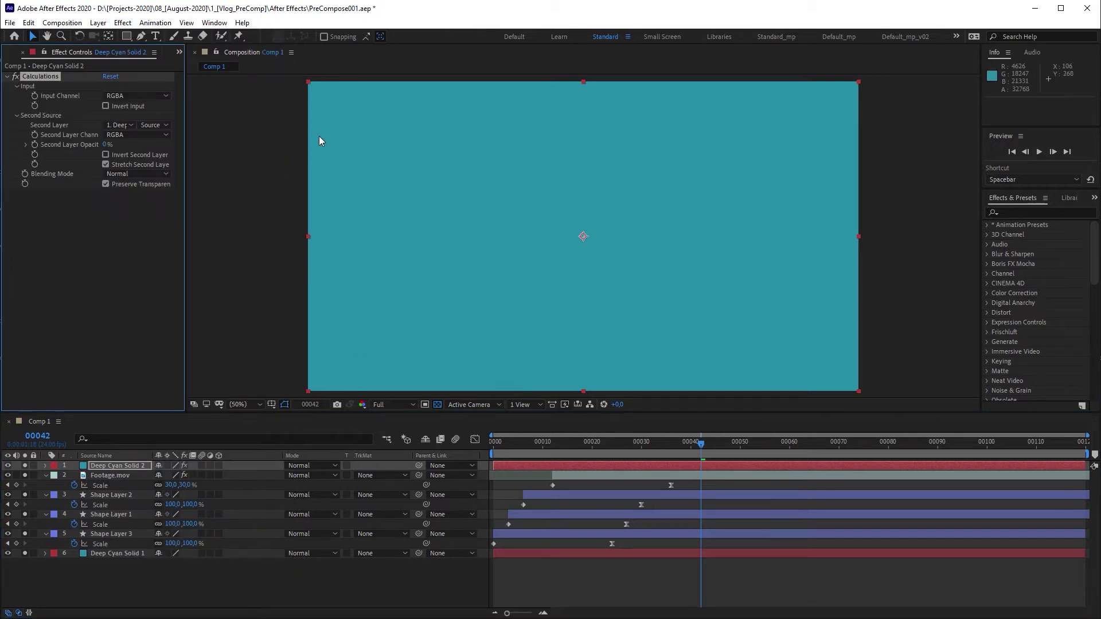
{"action": "left_click", "coordinate": [126, 125]}
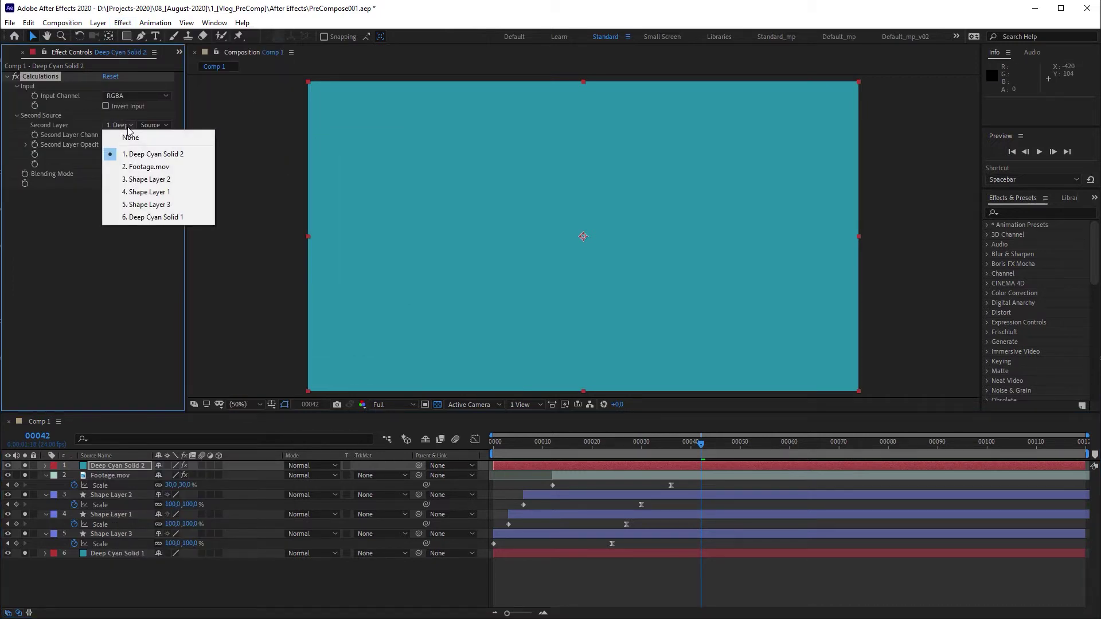
{"action": "left_click", "coordinate": [158, 205]}
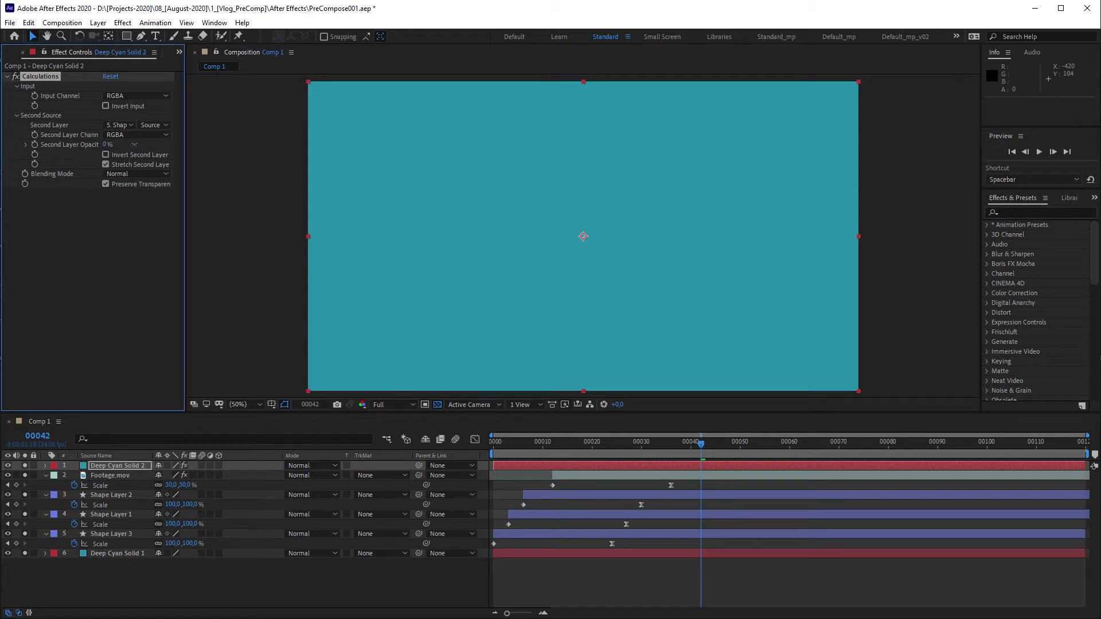
{"action": "left_click_drag", "start_coordinate": [133, 145], "coordinate": [180, 146]}
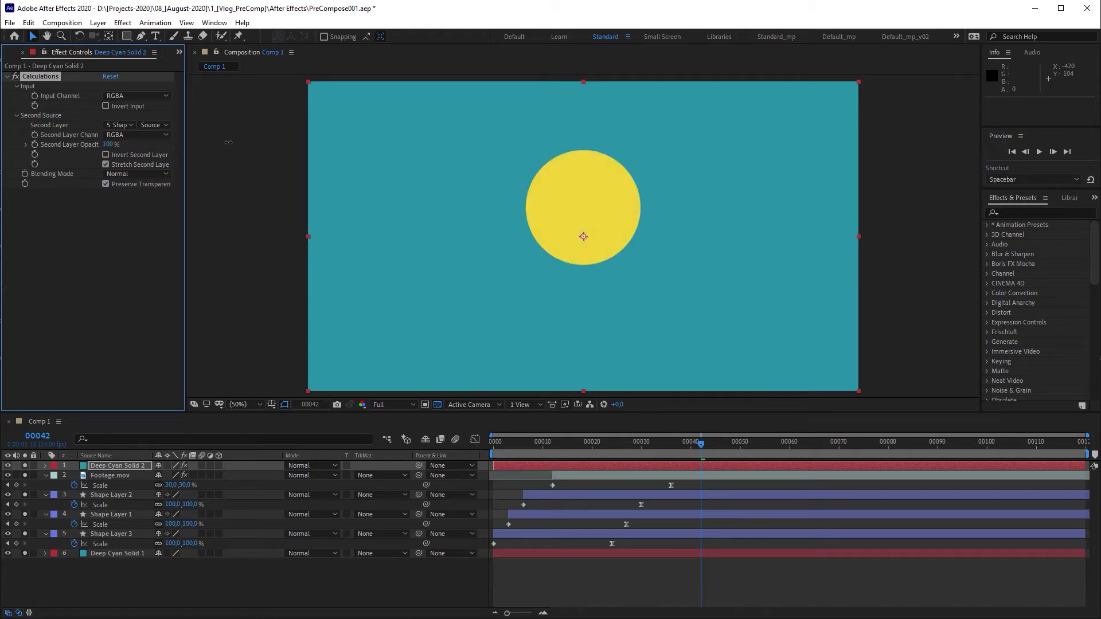
{"action": "left_click", "coordinate": [132, 173]}
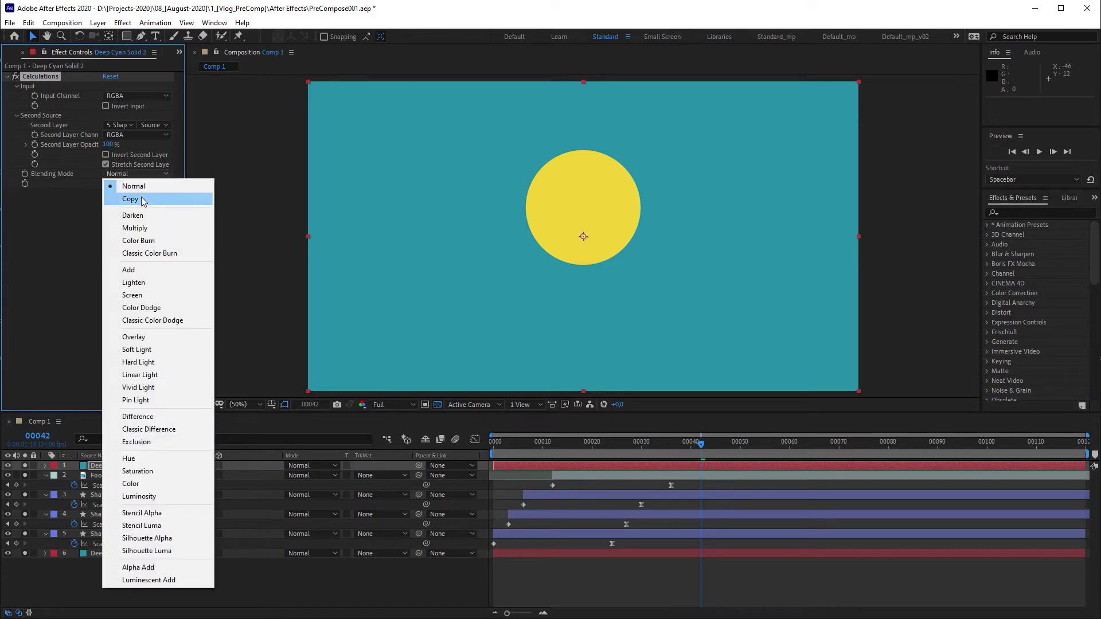
{"action": "left_click", "coordinate": [138, 199]}
- Unsolo Deep Cyan Solid 1, select Deep Cyan Solid 2 and hide the transparency grid
{"action": "left_click", "coordinate": [26, 475]}
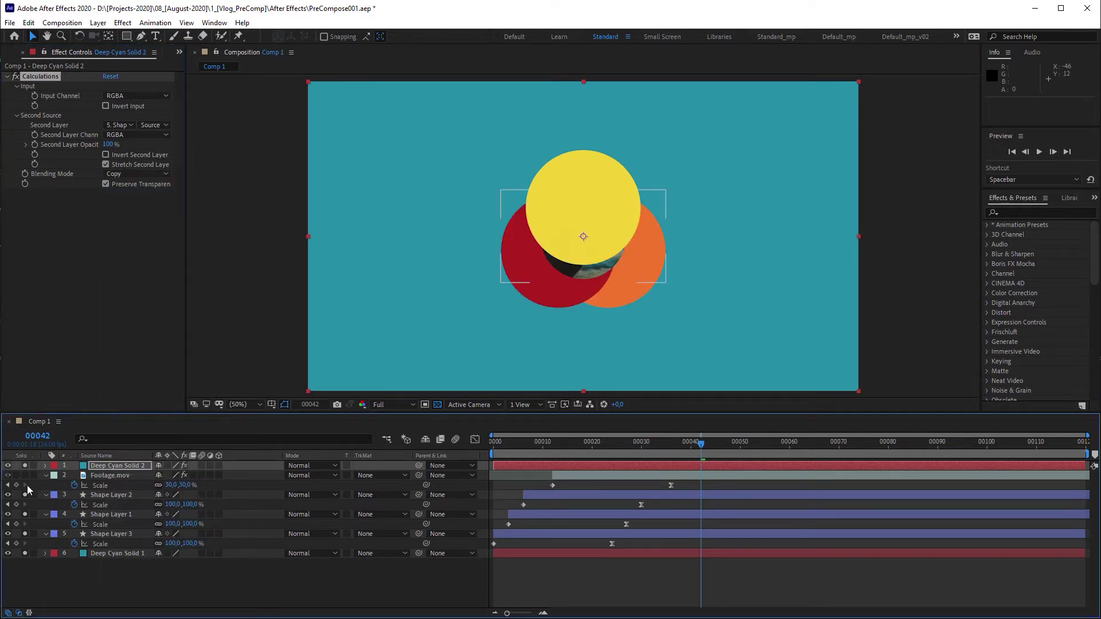
{"action": "left_click", "coordinate": [25, 553]}
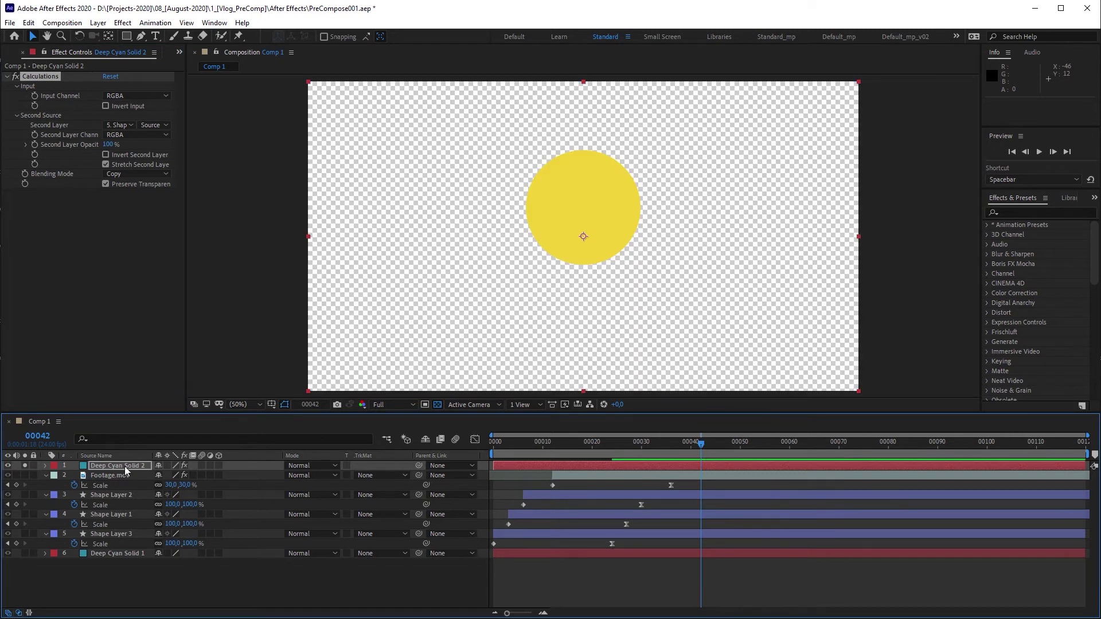
{"action": "left_click", "coordinate": [125, 466]}
{"action": "left_click", "coordinate": [438, 405]}
{"action": "left_click_drag", "start_coordinate": [505, 476], "coordinate": [642, 470]}
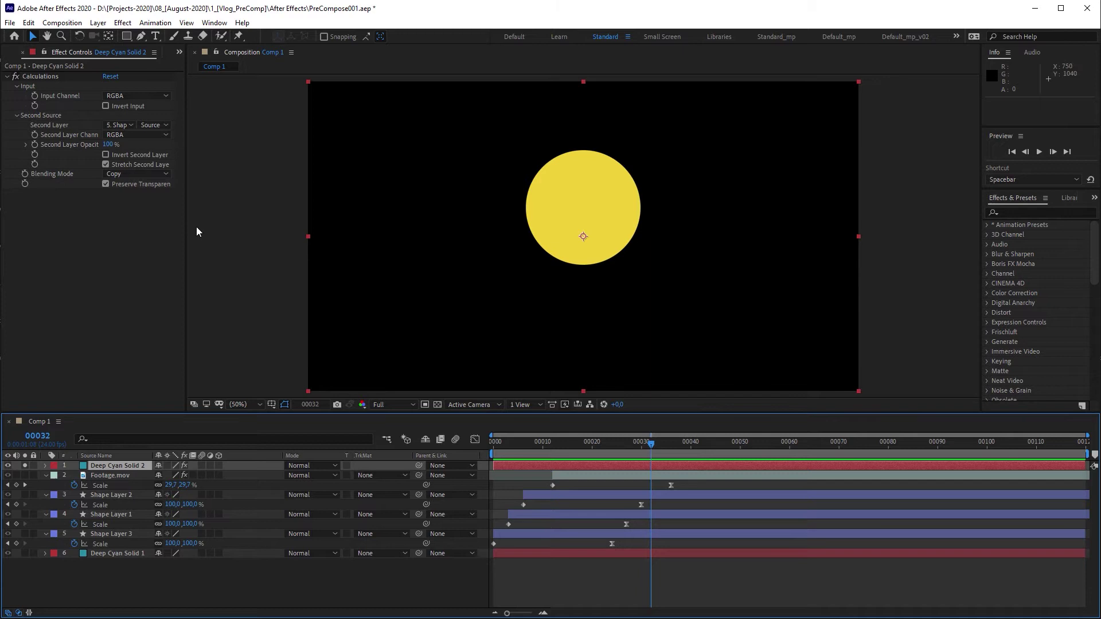
- Duplicate Calculations into Calculations 2 using Shape Layer 1 with Normal blending
{"action": "left_click", "coordinate": [50, 77]}
{"action": "key", "text": "ctrl+d"}
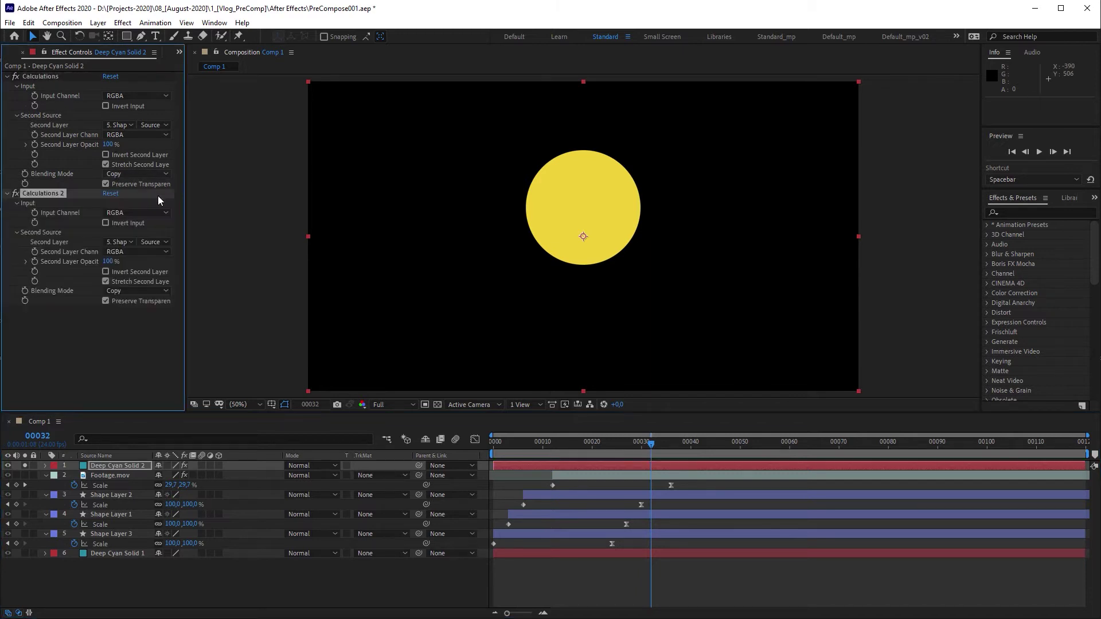
{"action": "left_click", "coordinate": [127, 244]}
{"action": "left_click", "coordinate": [136, 311]}
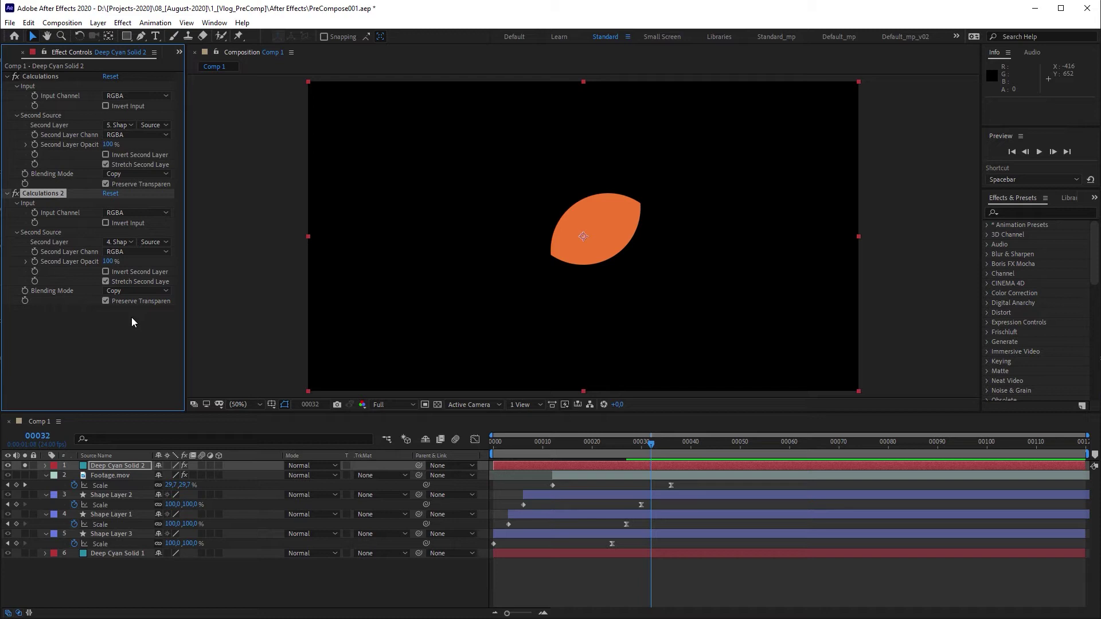
{"action": "left_click", "coordinate": [140, 292]}
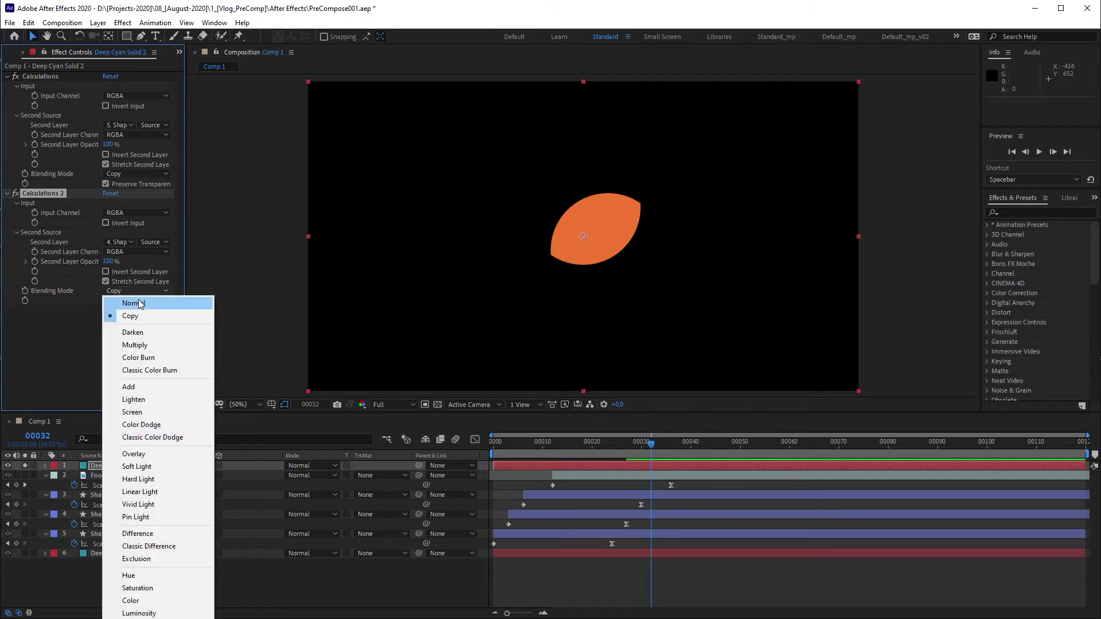
{"action": "left_click", "coordinate": [135, 304]}
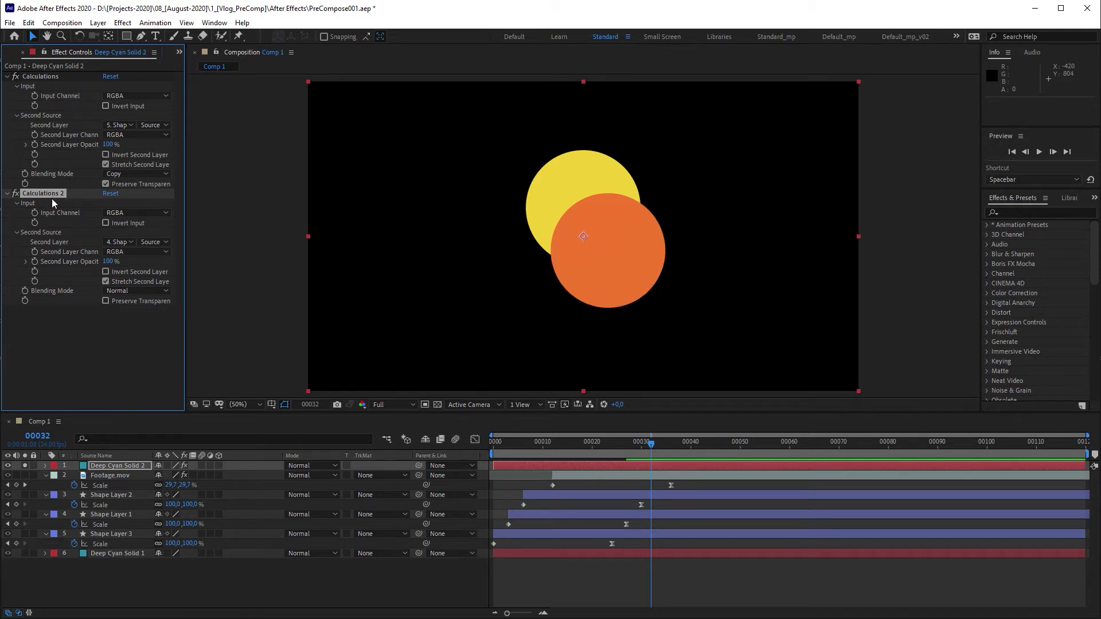
- Add Calculations 3 using Shape Layer 2 as its second layer and preview
{"action": "key", "text": "ctrl+d"}
{"action": "left_click", "coordinate": [129, 346]}
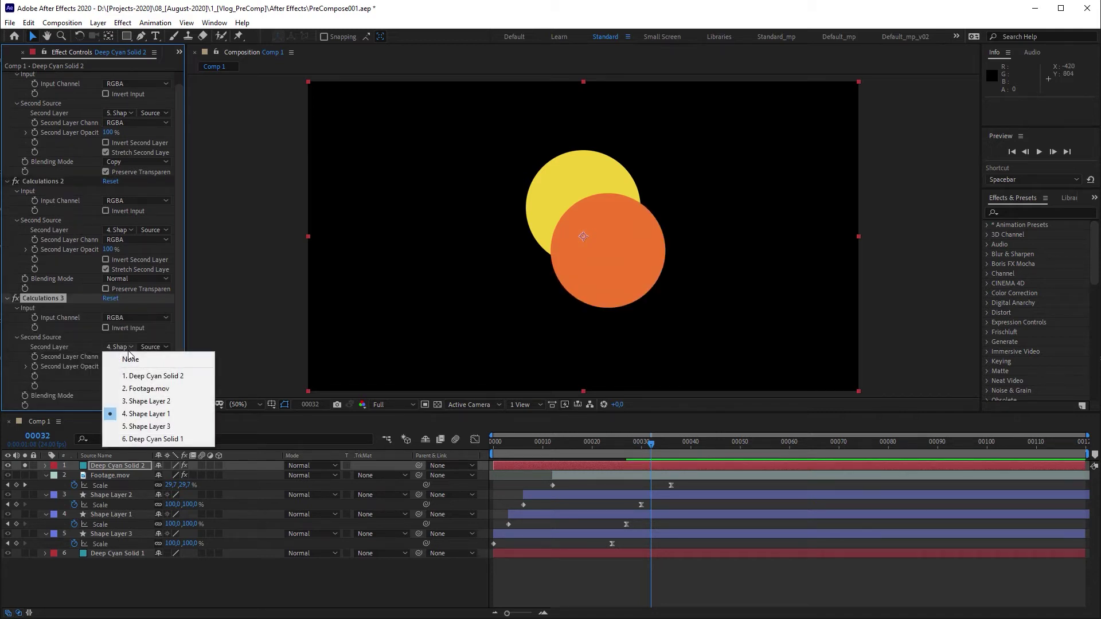
{"action": "left_click", "coordinate": [159, 401]}
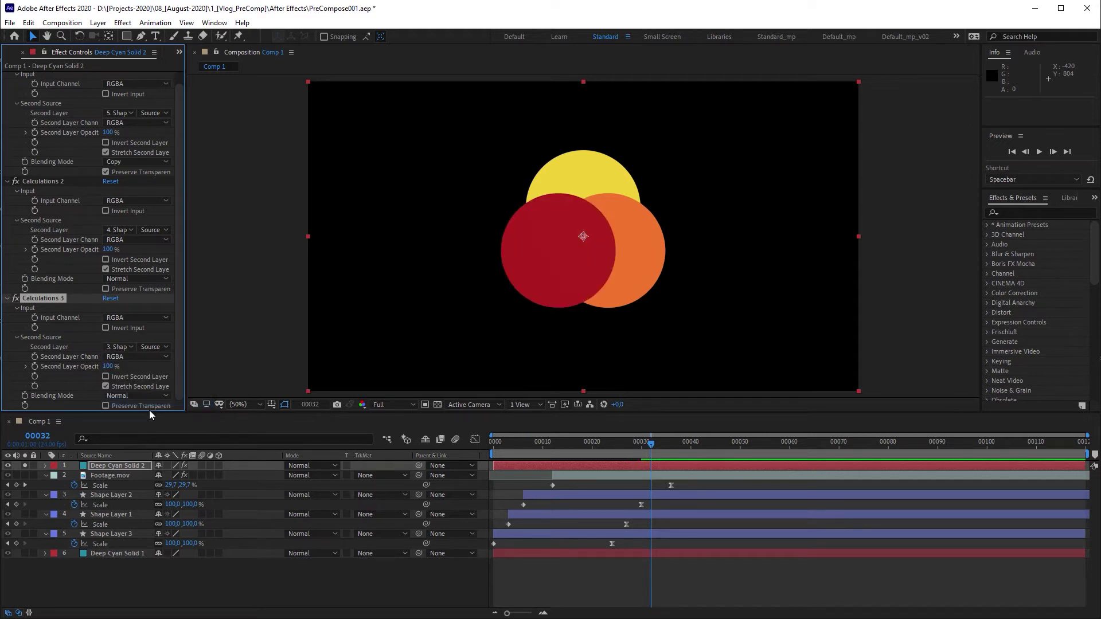
{"action": "key", "text": "space"}
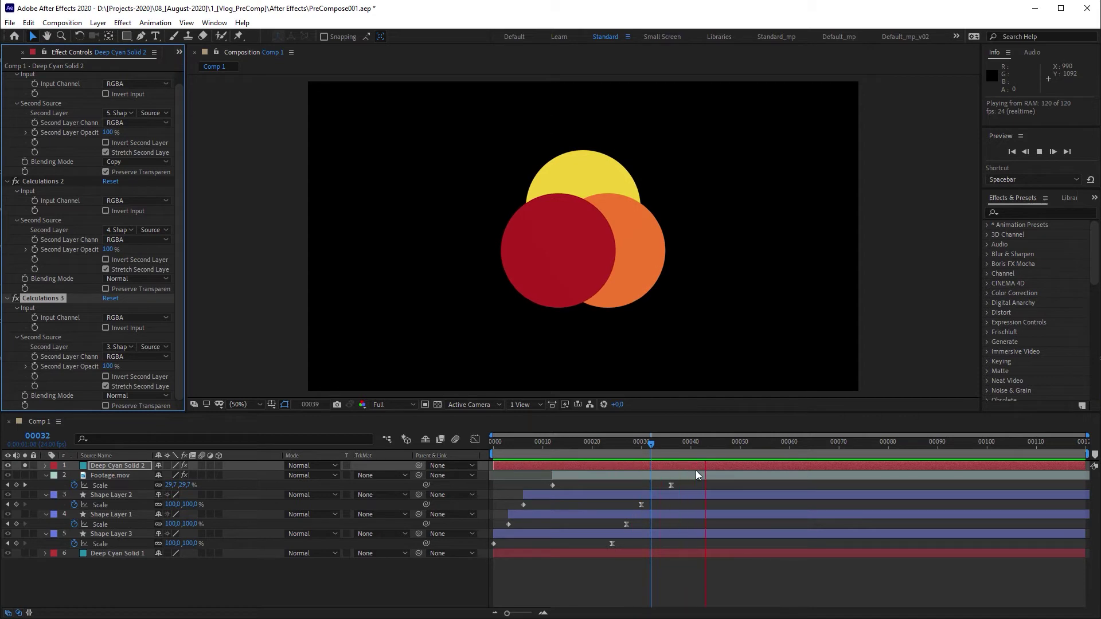
{"action": "key", "text": "space"}
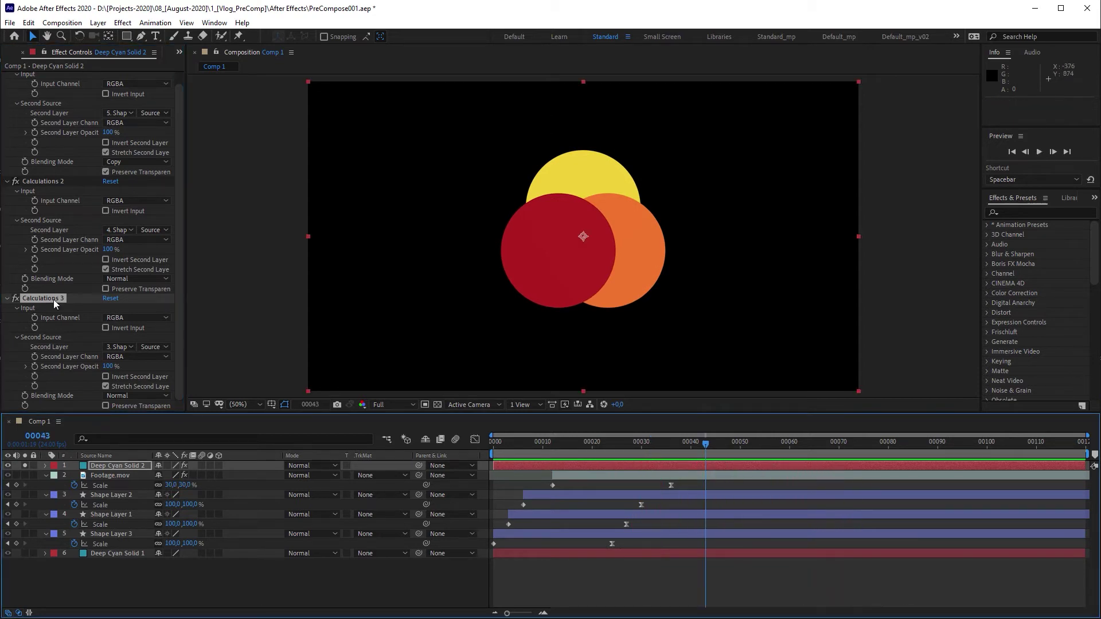
- Add Calculations 4 using Footage.mov after Effects & Masks as its second layer
{"action": "key", "text": "ctrl+d"}
{"action": "left_click", "coordinate": [129, 347]}
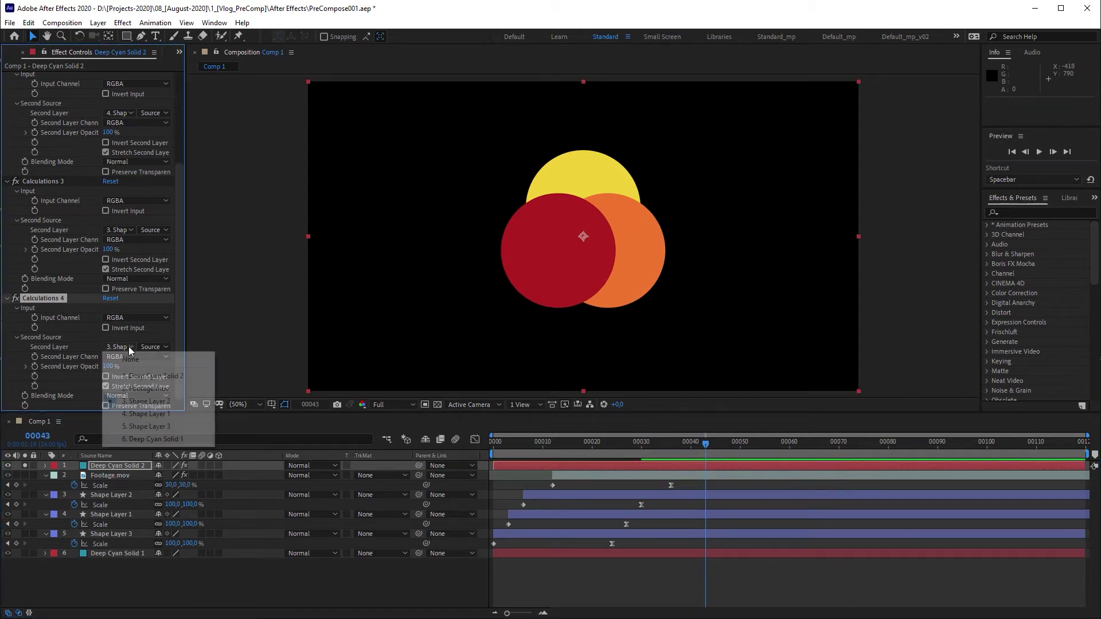
{"action": "left_click", "coordinate": [136, 392]}
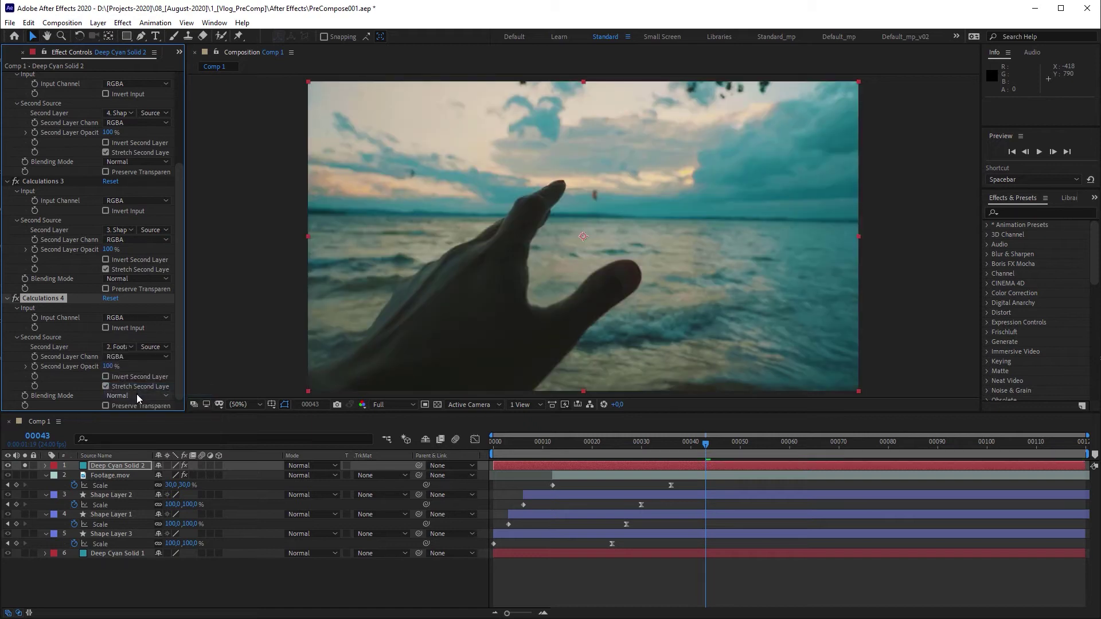
{"action": "left_click", "coordinate": [164, 347]}
{"action": "left_click", "coordinate": [184, 385]}
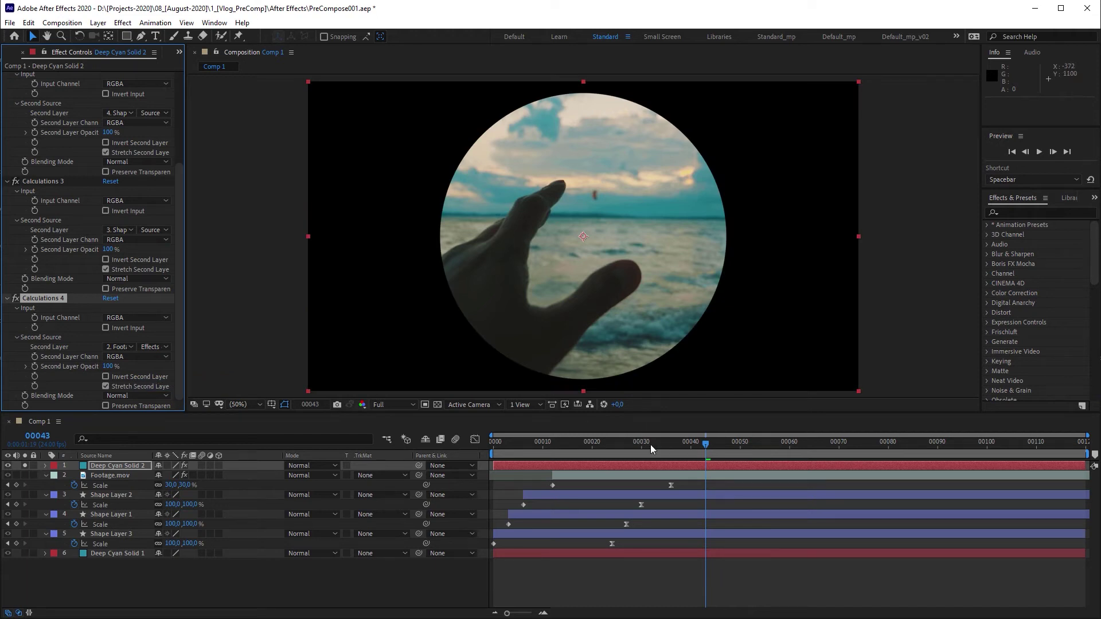
{"action": "key", "text": "space"}
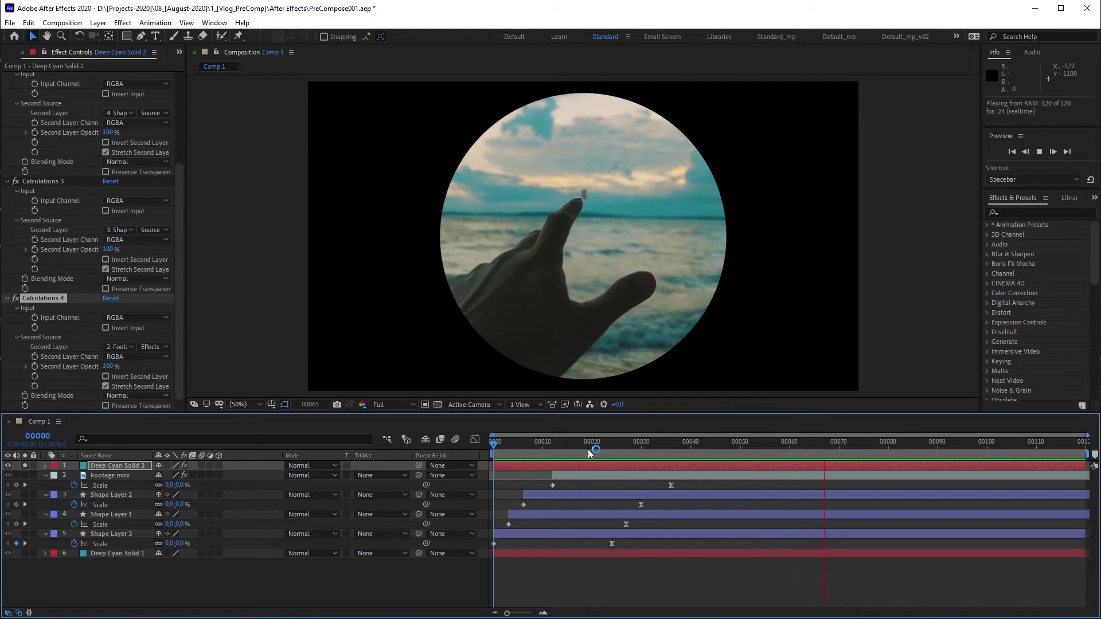
{"action": "left_click", "coordinate": [709, 450]}
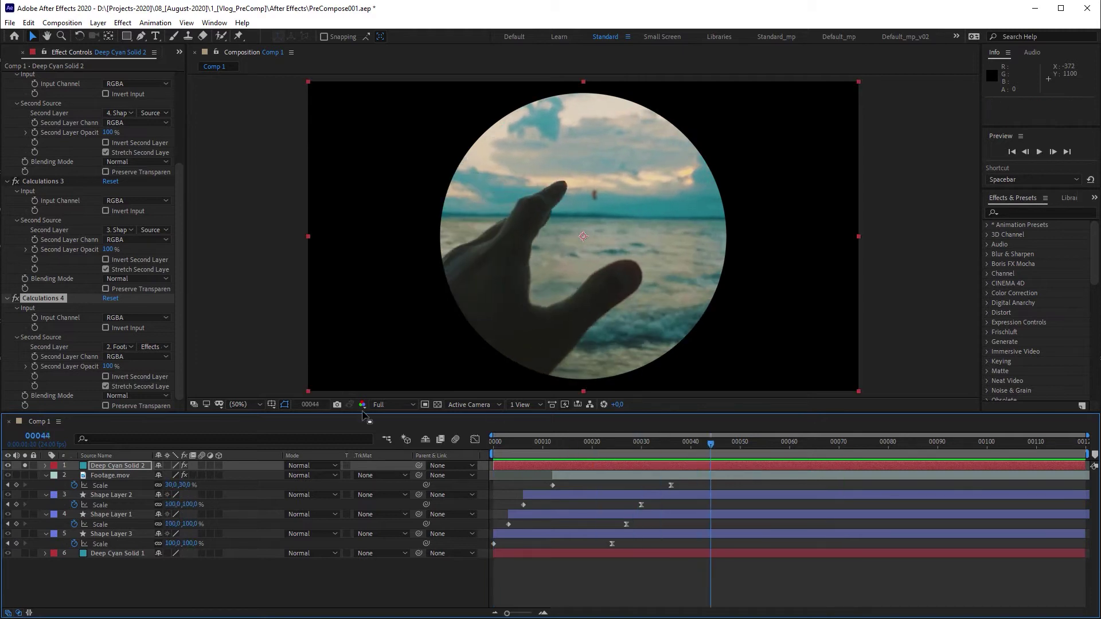
- Unsolo Deep Cyan Solid 2, solo Footage.mov and preview the round clip
{"action": "left_click", "coordinate": [25, 466]}
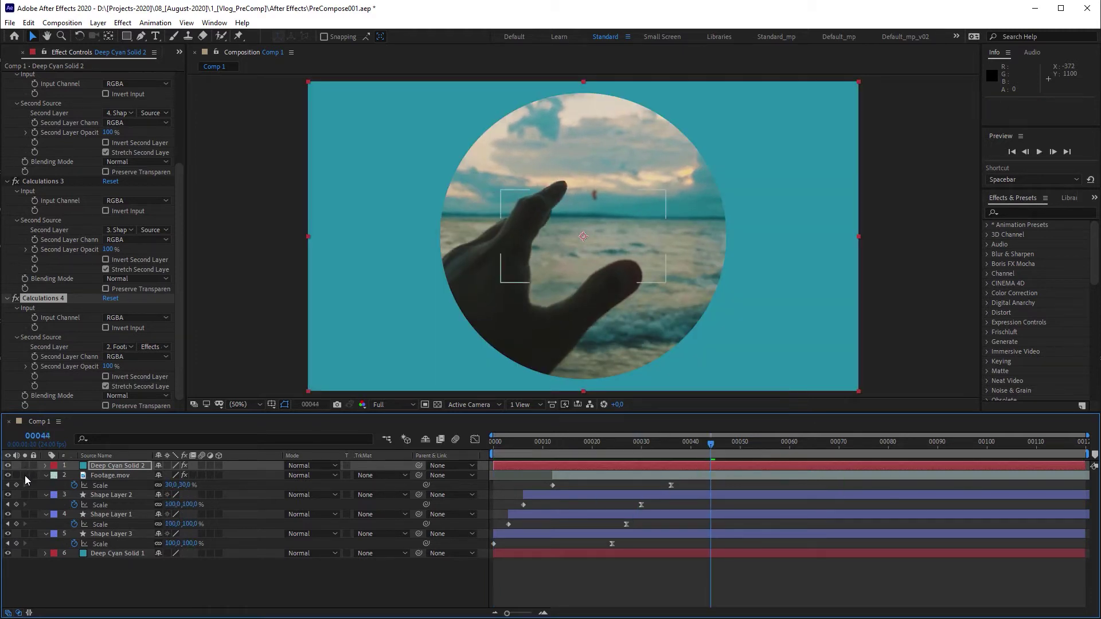
{"action": "left_click", "coordinate": [25, 475]}
{"action": "key", "text": "space"}
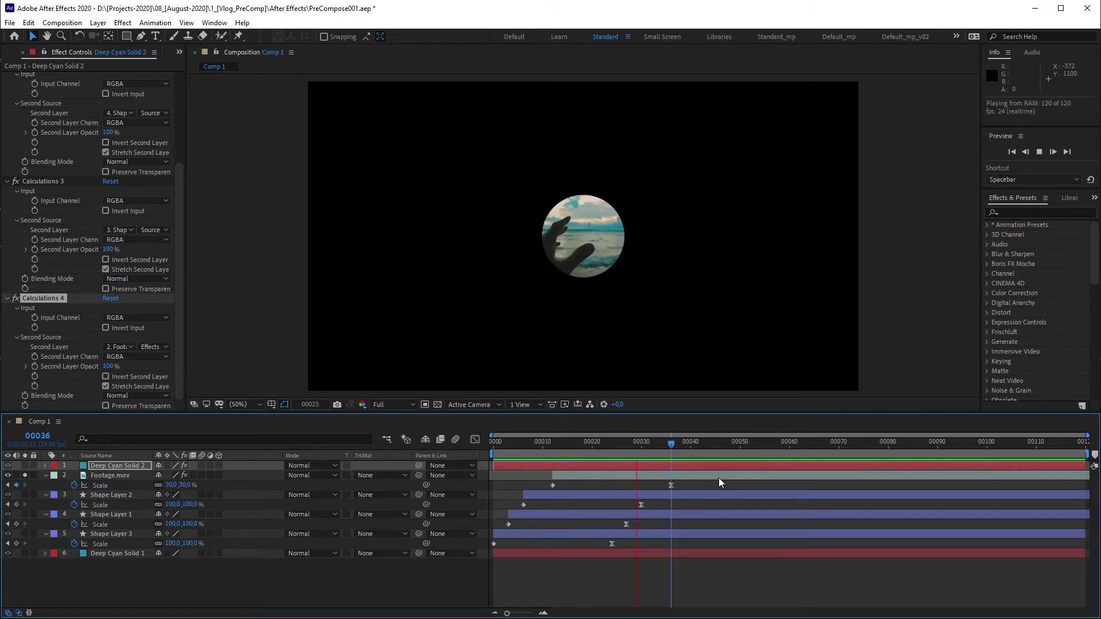
{"action": "key", "text": "space"}
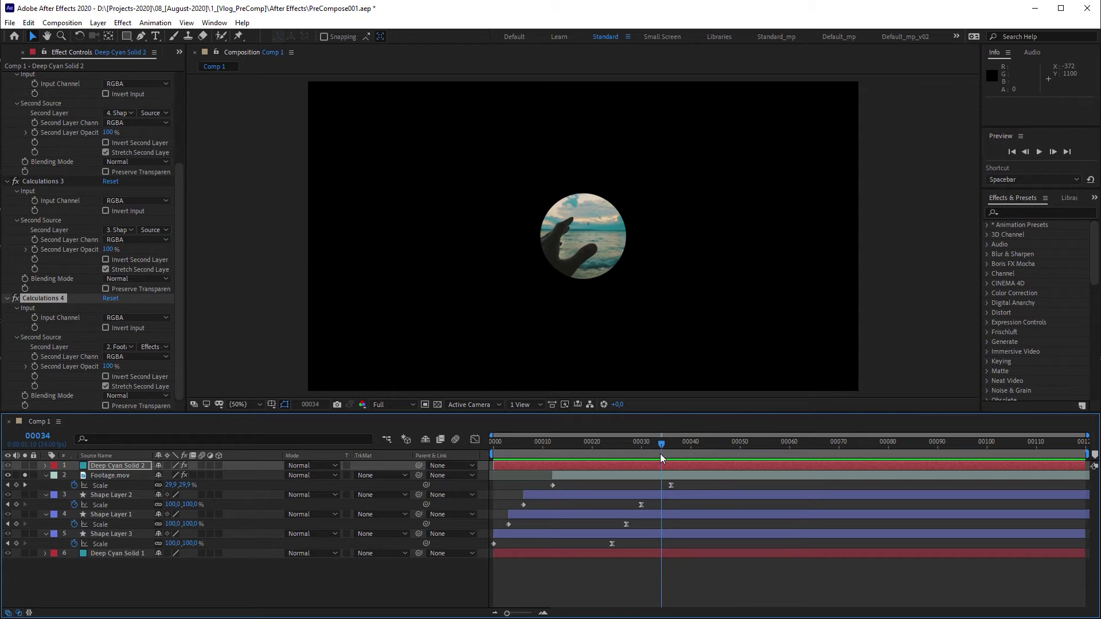
- Remove Footage.mov's Scale keyframes and set its Scale to 100%
{"action": "left_click", "coordinate": [73, 485]}
{"action": "left_click", "coordinate": [184, 485]}
{"action": "type", "text": "100"}
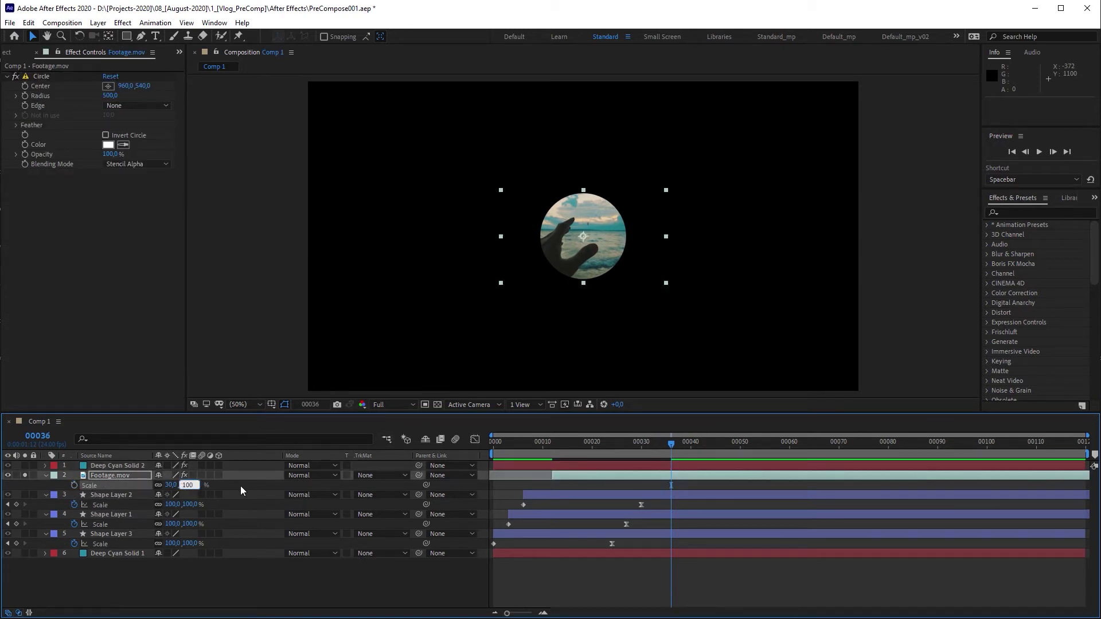
{"action": "key", "text": "Return"}
- Add a Transform effect to Footage.mov with Scale keyframed to 30, and preview
{"action": "left_click", "coordinate": [123, 23]}
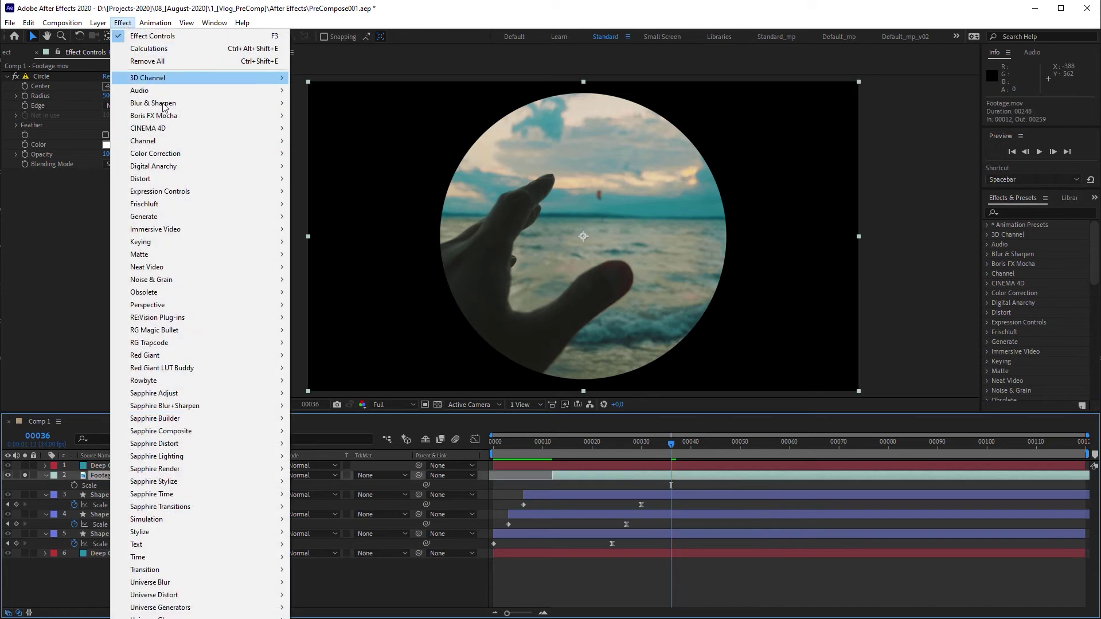
{"action": "mouse_move", "coordinate": [180, 179]}
{"action": "left_click", "coordinate": [345, 569]}
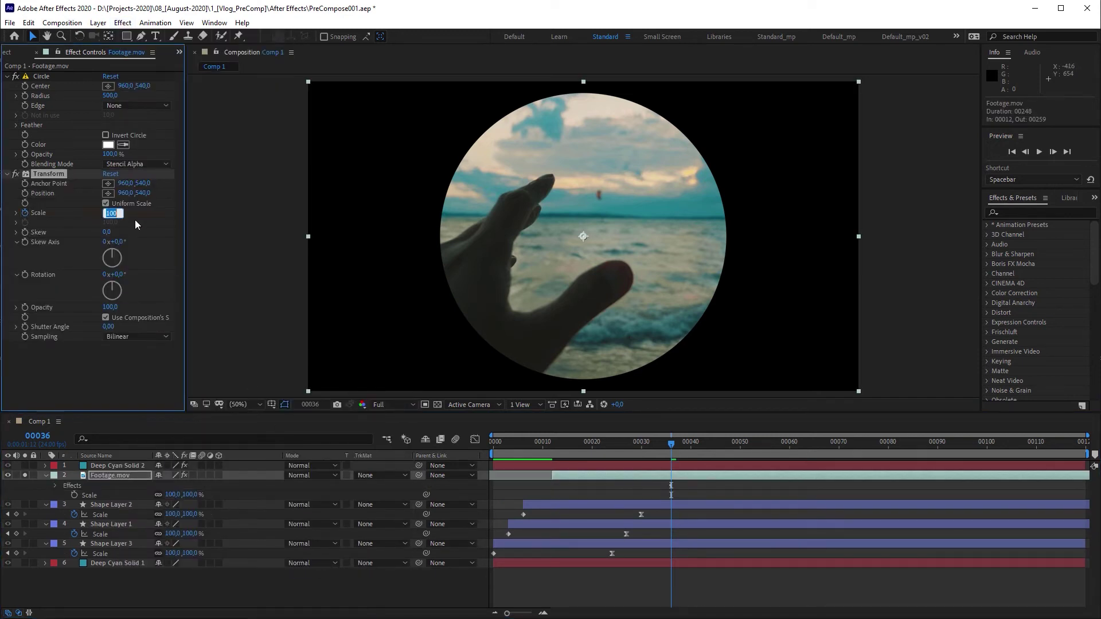
{"action": "type", "text": "30"}
{"action": "key", "text": "Return"}
{"action": "left_click_drag", "start_coordinate": [671, 444], "coordinate": [552, 444]}
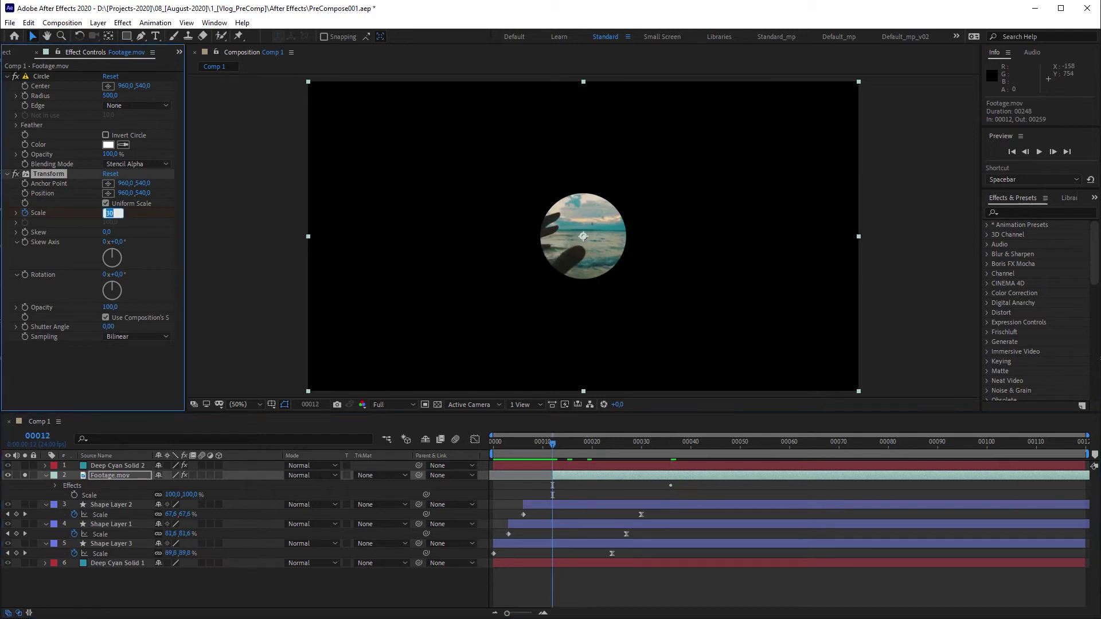
{"action": "key", "text": "u"}
{"action": "key", "text": "space"}
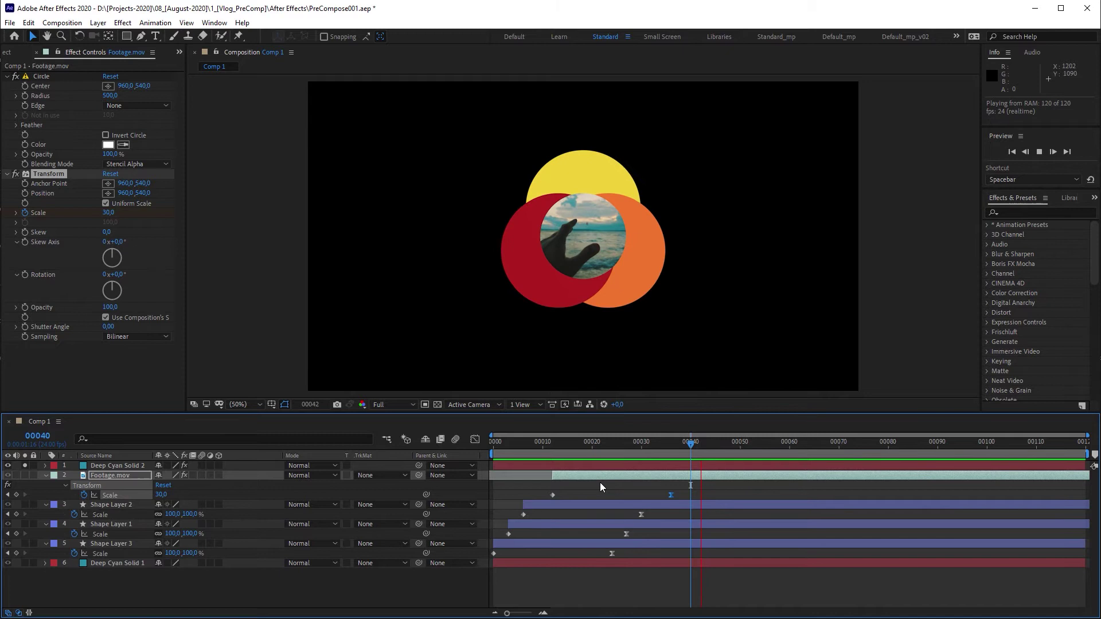
- Unsolo and move Deep Cyan Solid 2's circle group to the upper right
{"action": "left_click", "coordinate": [594, 469]}
{"action": "left_click", "coordinate": [26, 465]}
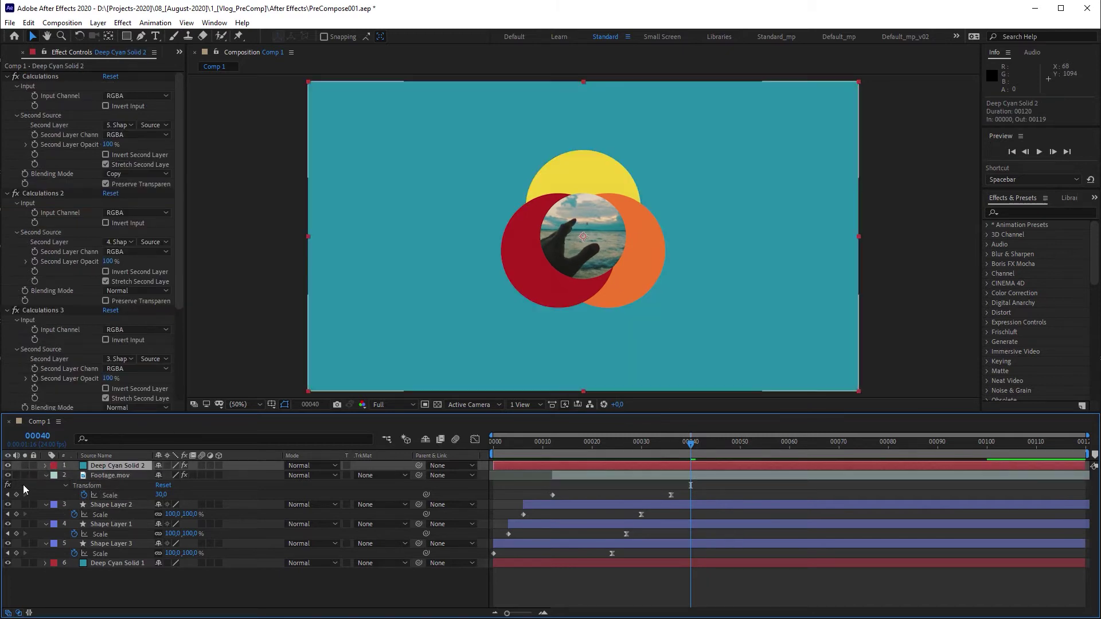
{"action": "left_click_drag", "start_coordinate": [638, 246], "coordinate": [811, 194]}
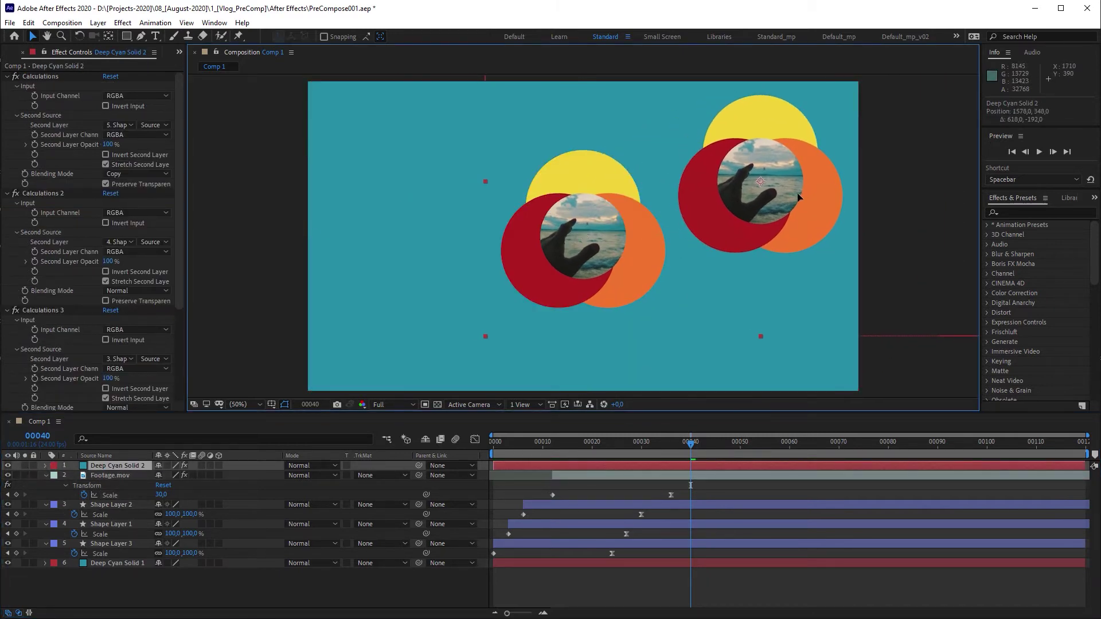
{"action": "key", "text": "space"}
{"action": "left_click", "coordinate": [562, 421]}
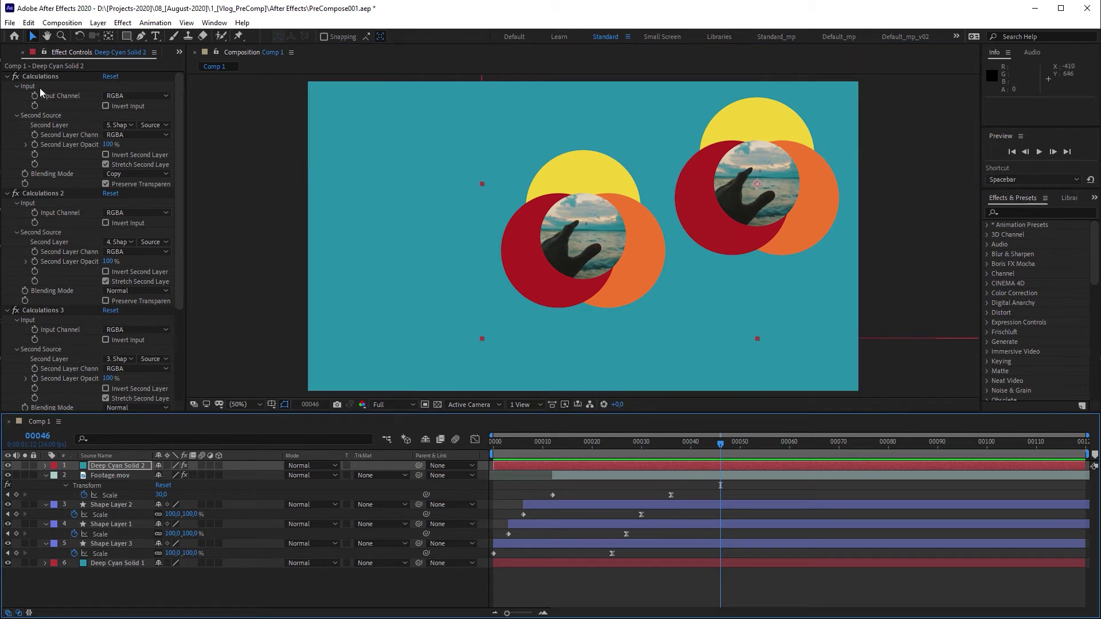
- Disable Calculations 4 to hide the footage and move Calculations 3 above Calculations 2
{"action": "key", "text": "ctrl+grave"}
{"action": "left_click", "coordinate": [16, 105]}
{"action": "left_click_drag", "start_coordinate": [40, 95], "coordinate": [67, 81]}
- Set both Calculations 3 and Calculations 2 blending modes to Screen
{"action": "left_click", "coordinate": [7, 86]}
{"action": "left_click", "coordinate": [138, 184]}
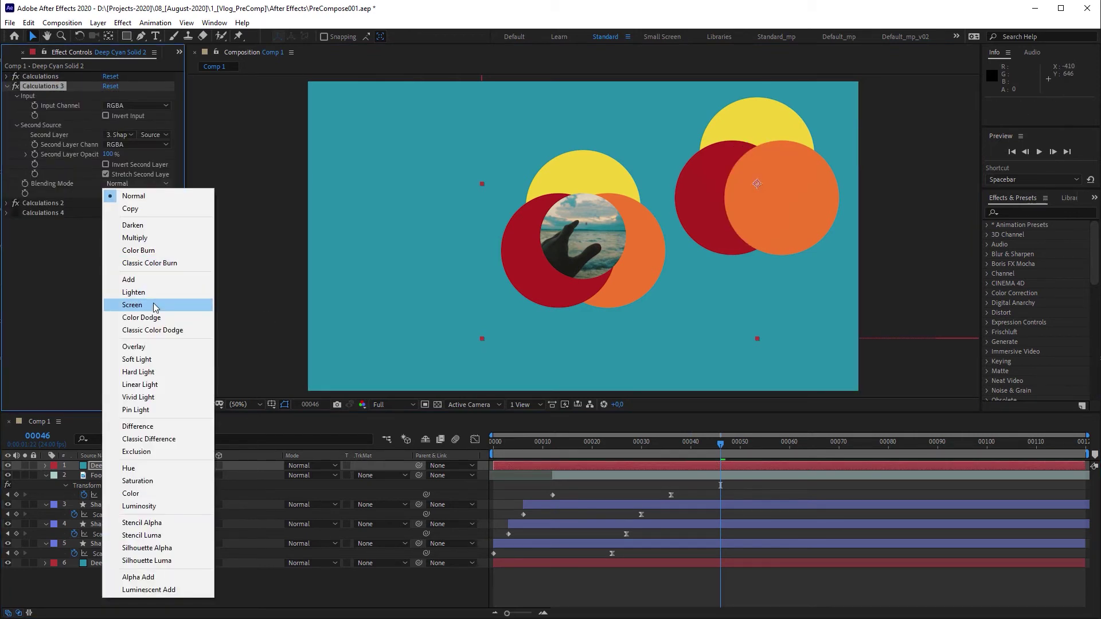
{"action": "left_click", "coordinate": [152, 304]}
{"action": "left_click", "coordinate": [7, 203]}
{"action": "left_click", "coordinate": [137, 300]}
{"action": "left_click", "coordinate": [159, 419]}
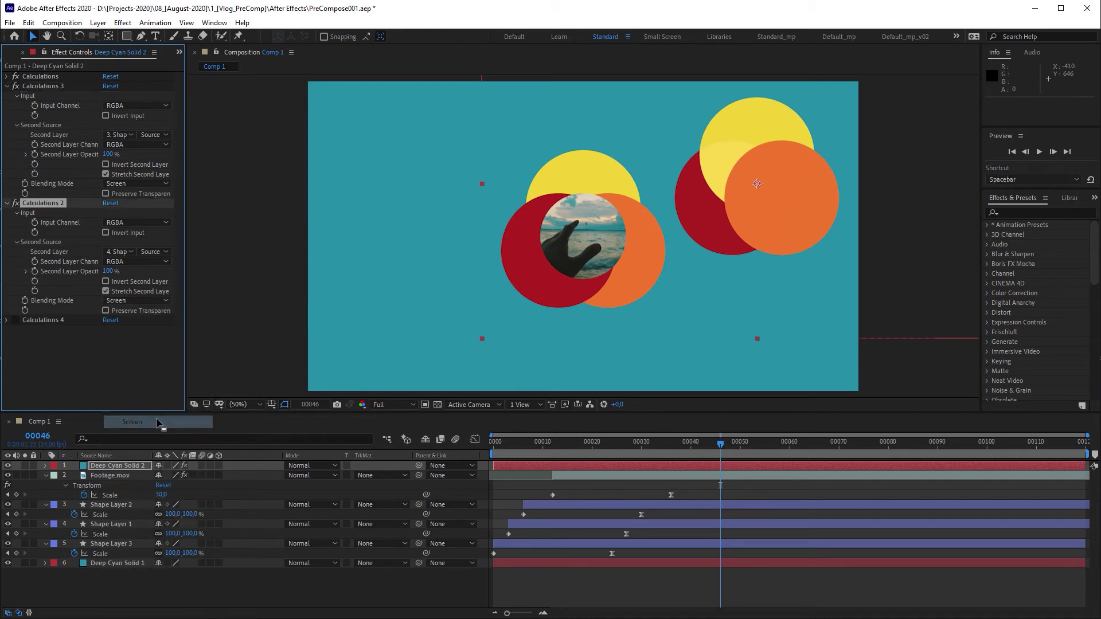
{"action": "left_click", "coordinate": [116, 468]}
- Duplicate the circle solid, move it left, and set its Calculations 4 to Silhouette Alpha
{"action": "key", "text": "ctrl+d"}
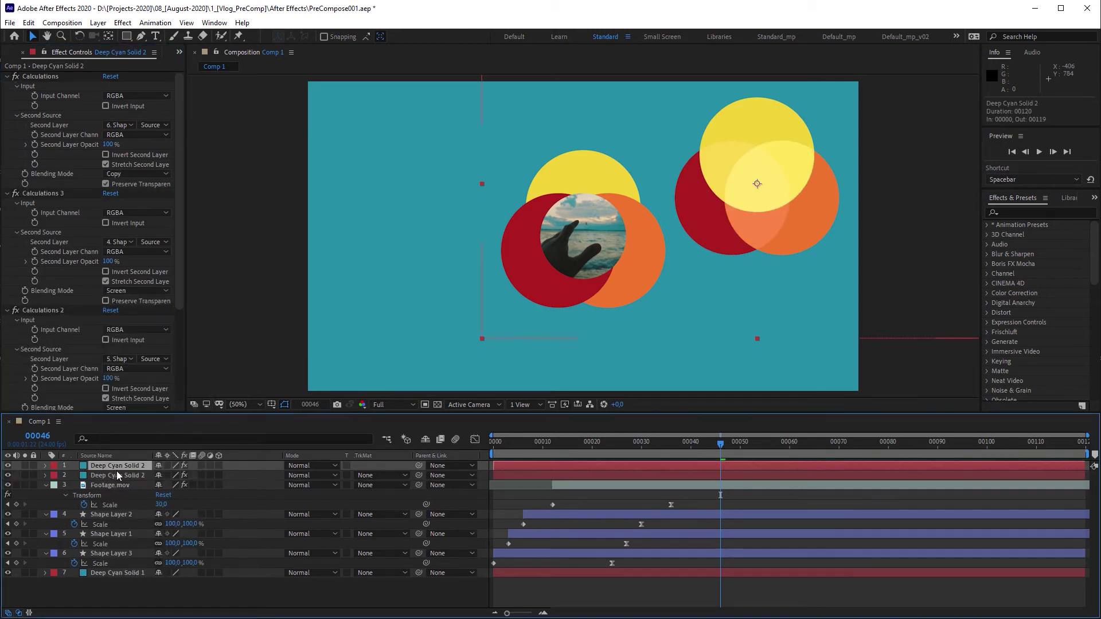
{"action": "left_click_drag", "start_coordinate": [755, 210], "coordinate": [407, 206]}
{"action": "left_click", "coordinate": [8, 76], "text": "ctrl"}
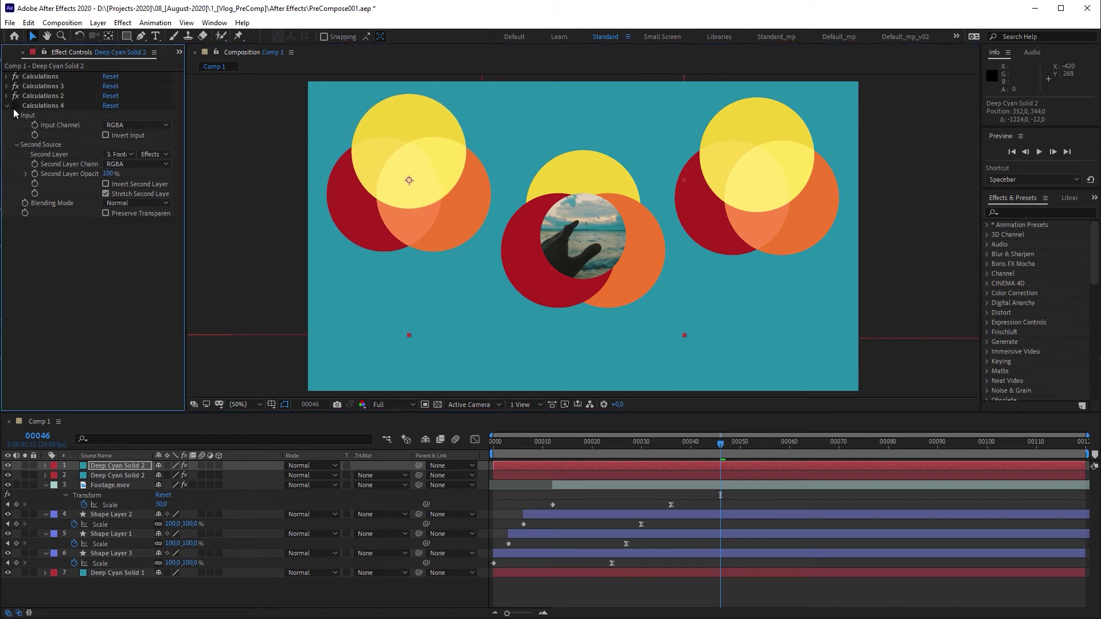
{"action": "left_click", "coordinate": [155, 205]}
{"action": "left_click", "coordinate": [160, 570]}
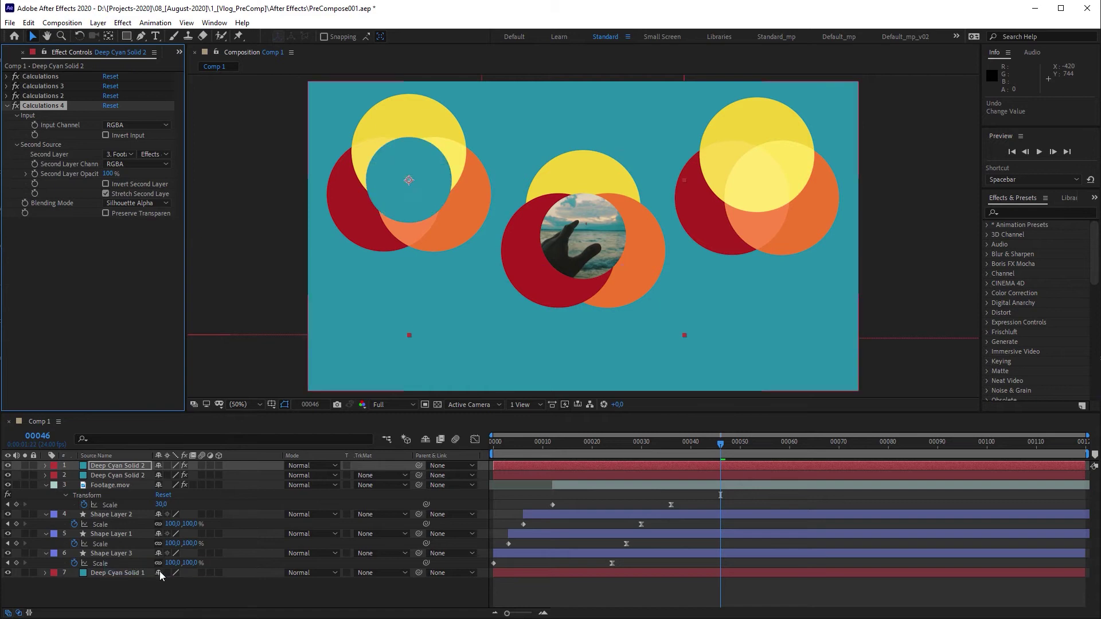
- Delay both solids by 4 frames, start the top one around frame 15, and preview
{"action": "left_click_drag", "start_coordinate": [542, 475], "coordinate": [562, 472]}
{"action": "left_click_drag", "start_coordinate": [568, 472], "coordinate": [597, 474]}
{"action": "key", "text": "space"}
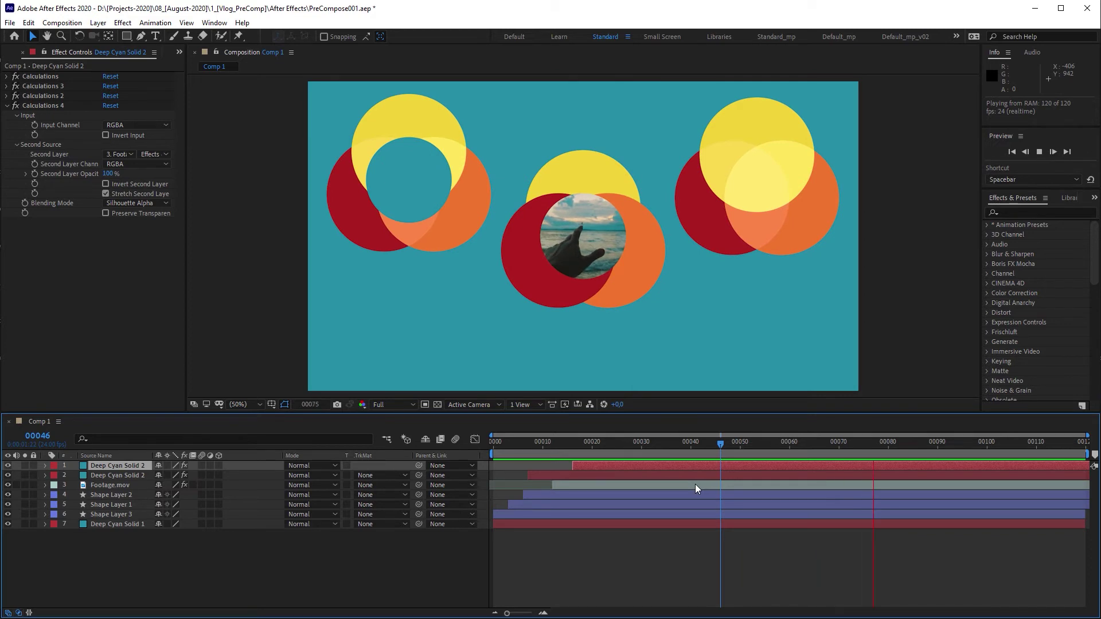
{"action": "key", "text": "space"}
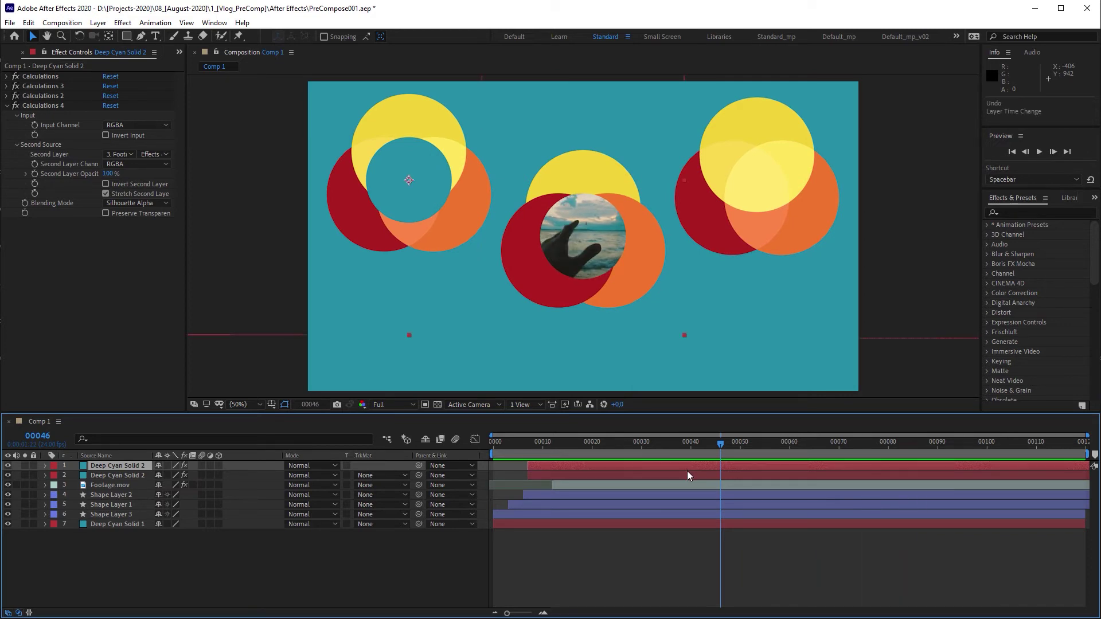
- Add a new adjustment layer and place it below both circle solids
{"action": "left_click", "coordinate": [99, 23]}
{"action": "mouse_move", "coordinate": [113, 35]}
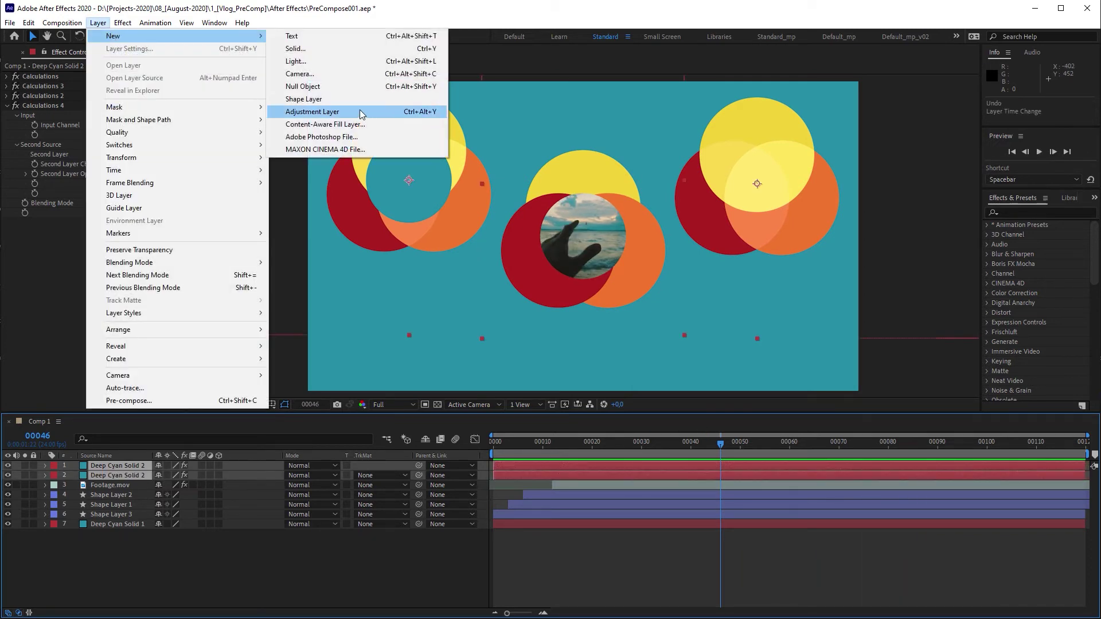
{"action": "left_click", "coordinate": [361, 112]}
{"action": "left_click_drag", "start_coordinate": [109, 468], "coordinate": [121, 489]}
- Apply Timewarp to the adjustment layer with Method set to Whole Frames
{"action": "left_click", "coordinate": [1038, 213]}
{"action": "type", "text": "timewa"}
{"action": "left_click_drag", "start_coordinate": [1027, 254], "coordinate": [532, 487]}
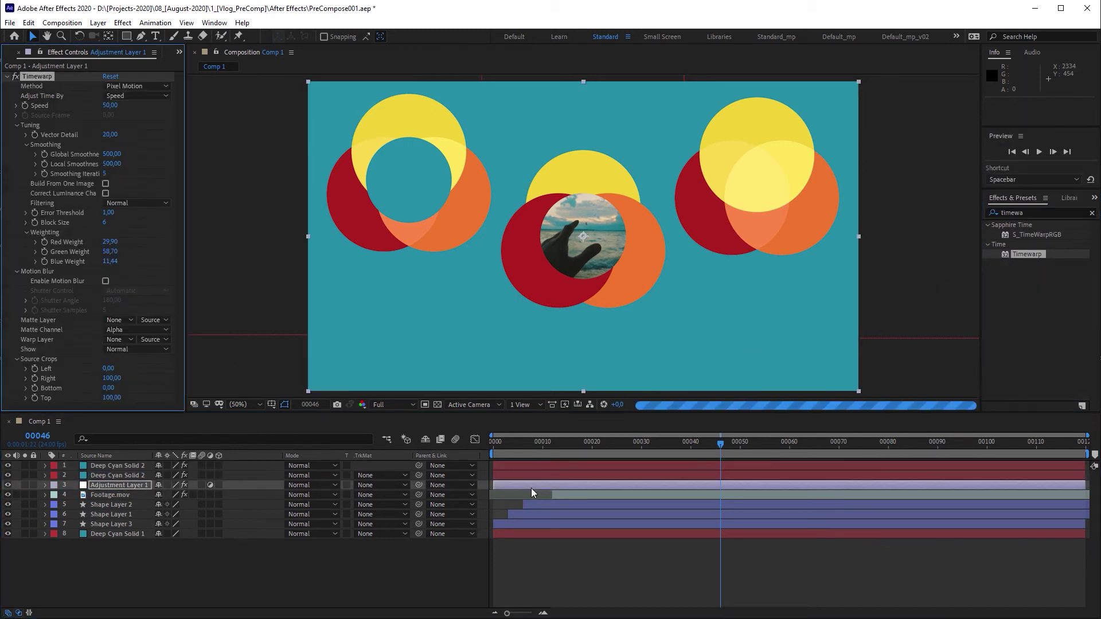
{"action": "left_click", "coordinate": [129, 90]}
{"action": "left_click", "coordinate": [123, 97]}
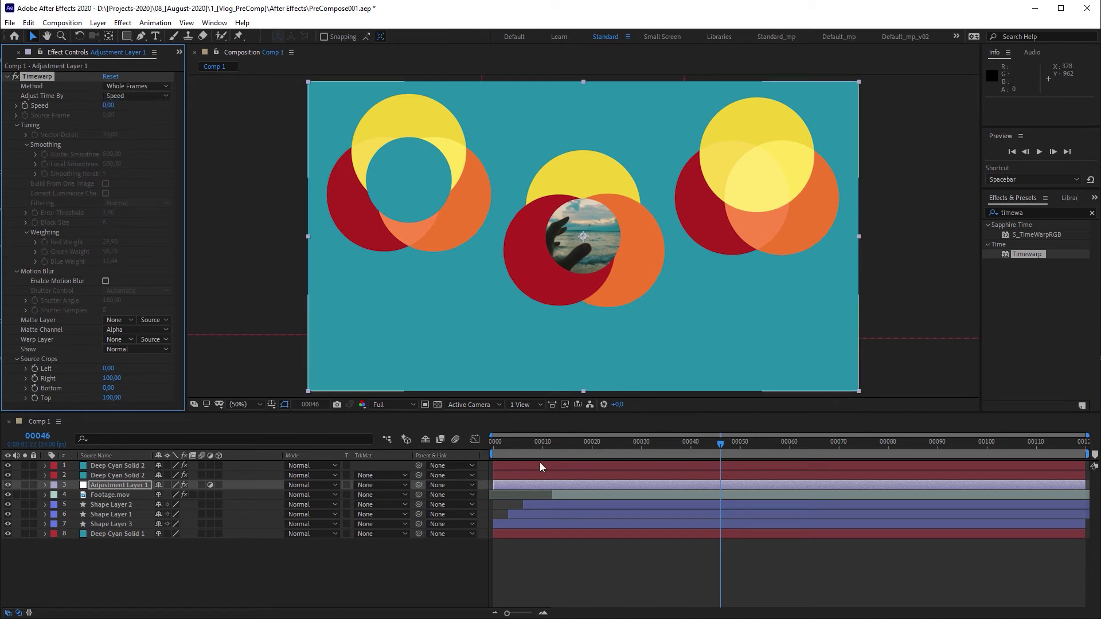
- Keyframe Timewarp Speed from 0 to 100 at frame 10 and preview the delayed start
{"action": "left_click_drag", "start_coordinate": [506, 450], "coordinate": [539, 456]}
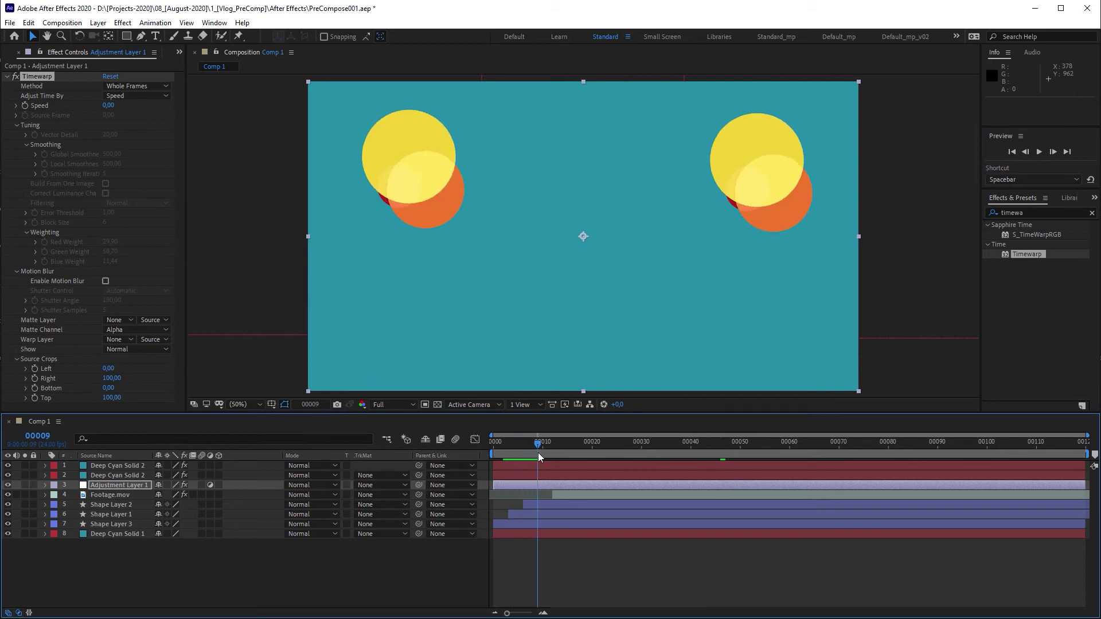
{"action": "left_click", "coordinate": [25, 105]}
{"action": "key", "text": "Page_Down"}
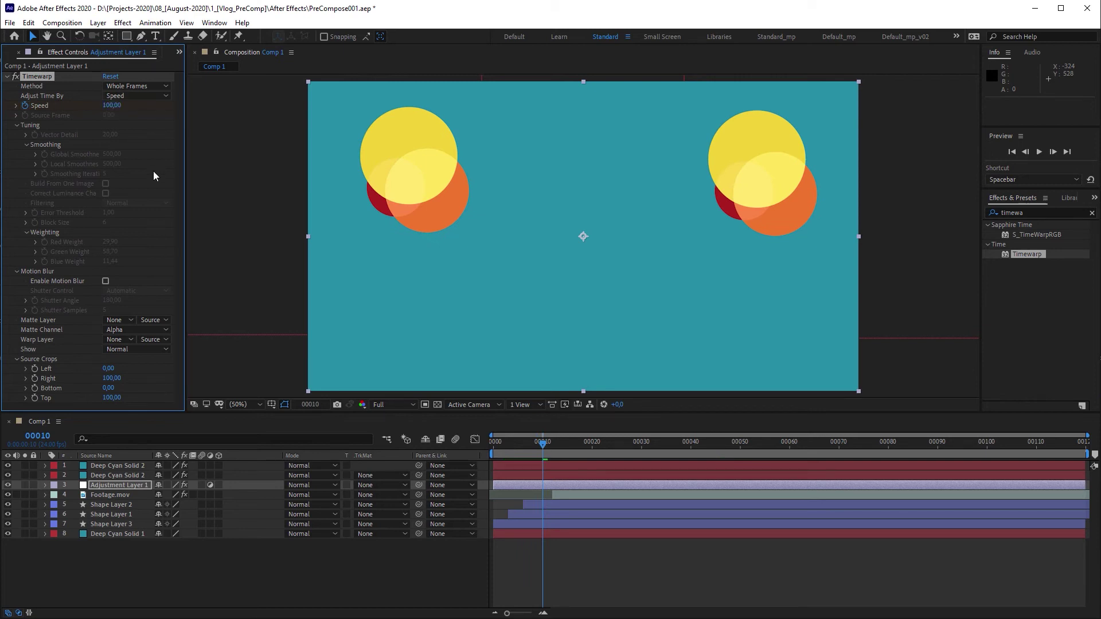
{"action": "key", "text": "space"}
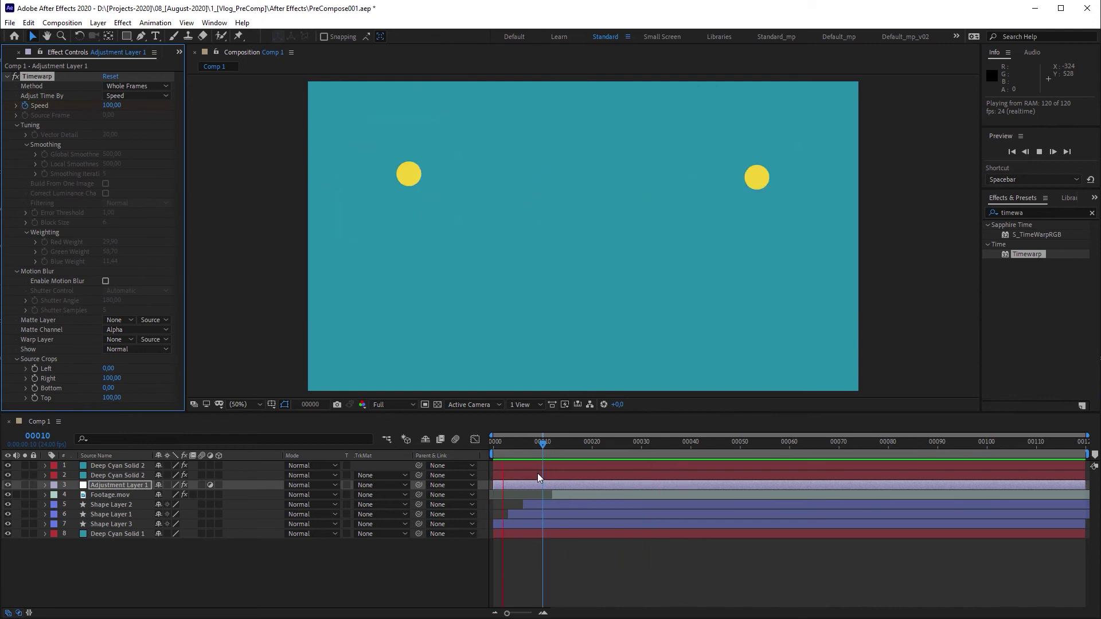
- Duplicate the Timewarp Adjustment Layer 1, move the copy above Deep Cyan Solid 2, and preview the delay
{"action": "key", "text": "space"}
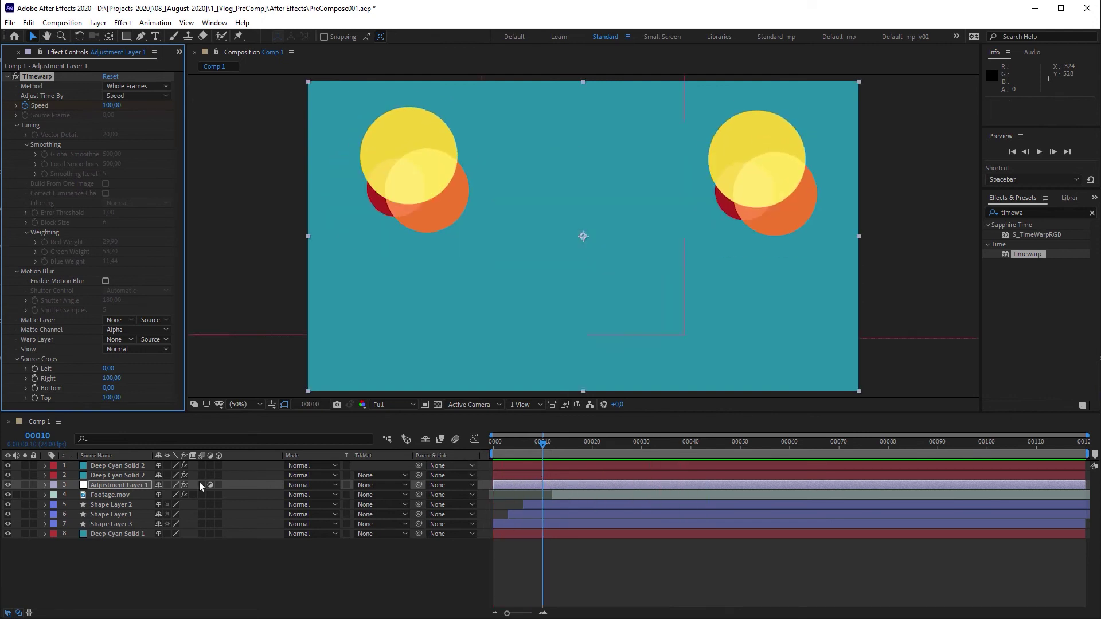
{"action": "left_click", "coordinate": [127, 487]}
{"action": "key", "text": "ctrl+d"}
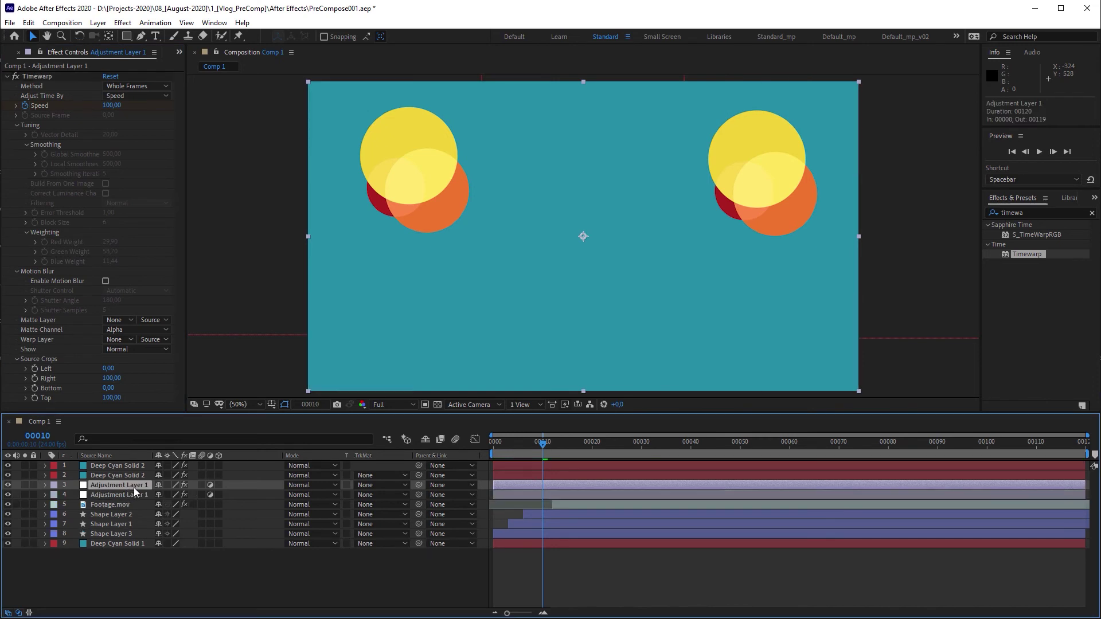
{"action": "left_click_drag", "start_coordinate": [134, 477], "coordinate": [133, 475]}
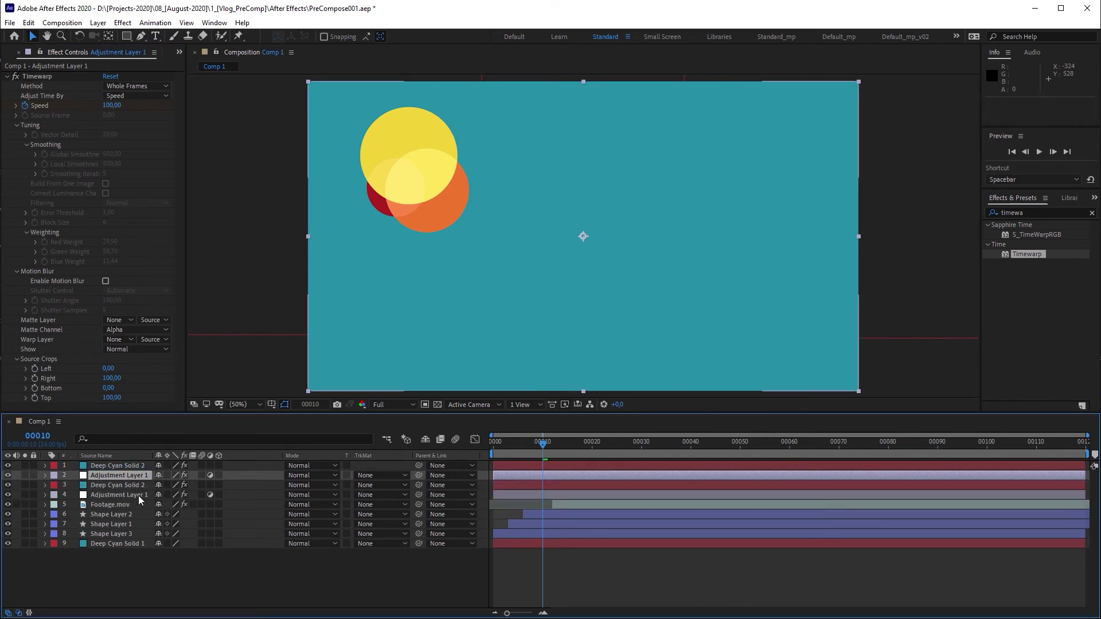
{"action": "key", "text": "space"}
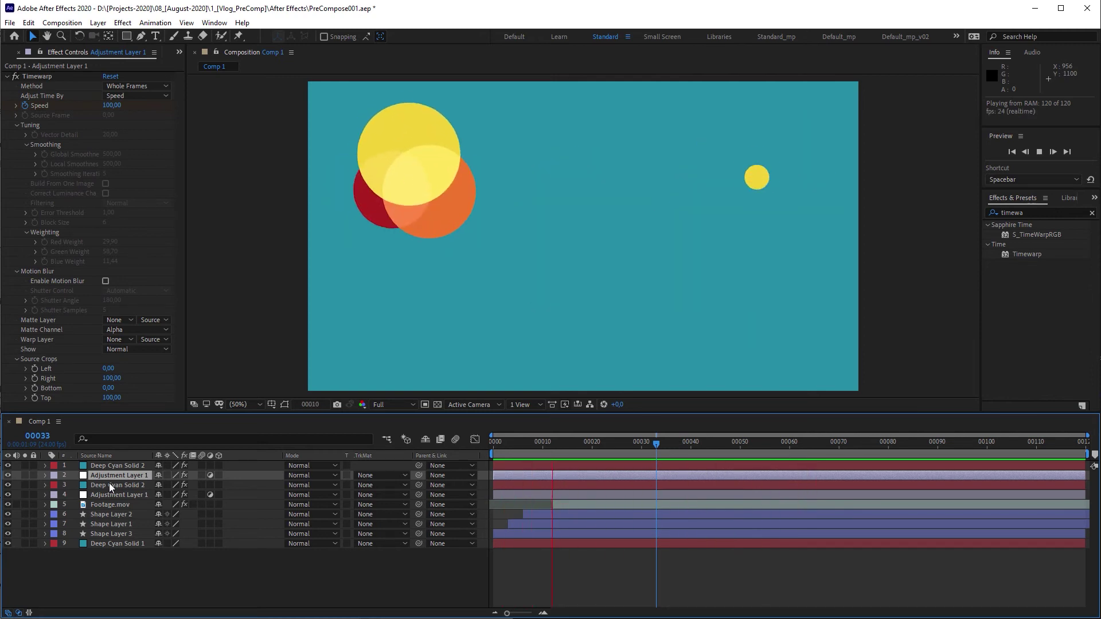
{"action": "key", "text": "space"}
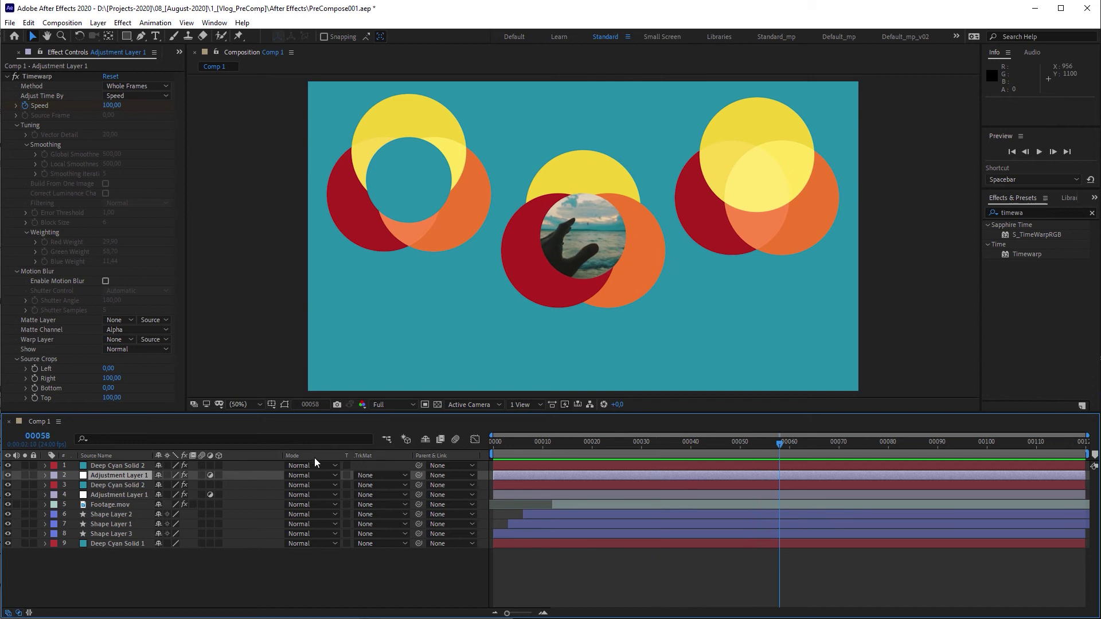
- Change Shape Layer 3's fill colour to pale cream DAD7C9
{"action": "left_click", "coordinate": [109, 534]}
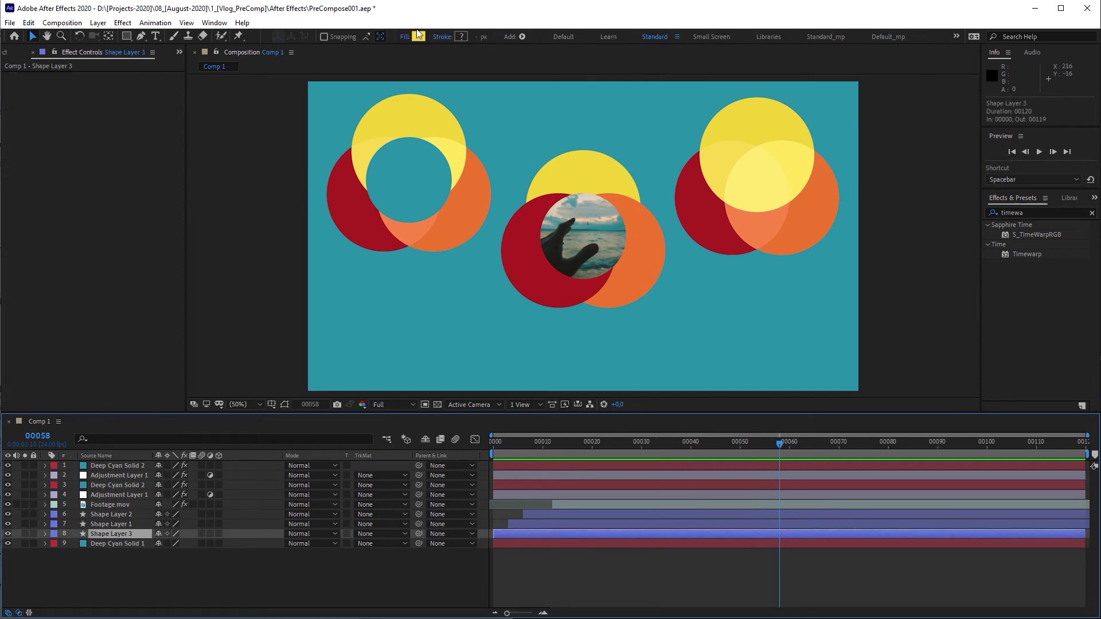
{"action": "left_click", "coordinate": [418, 36]}
{"action": "left_click_drag", "start_coordinate": [143, 331], "coordinate": [67, 314]}
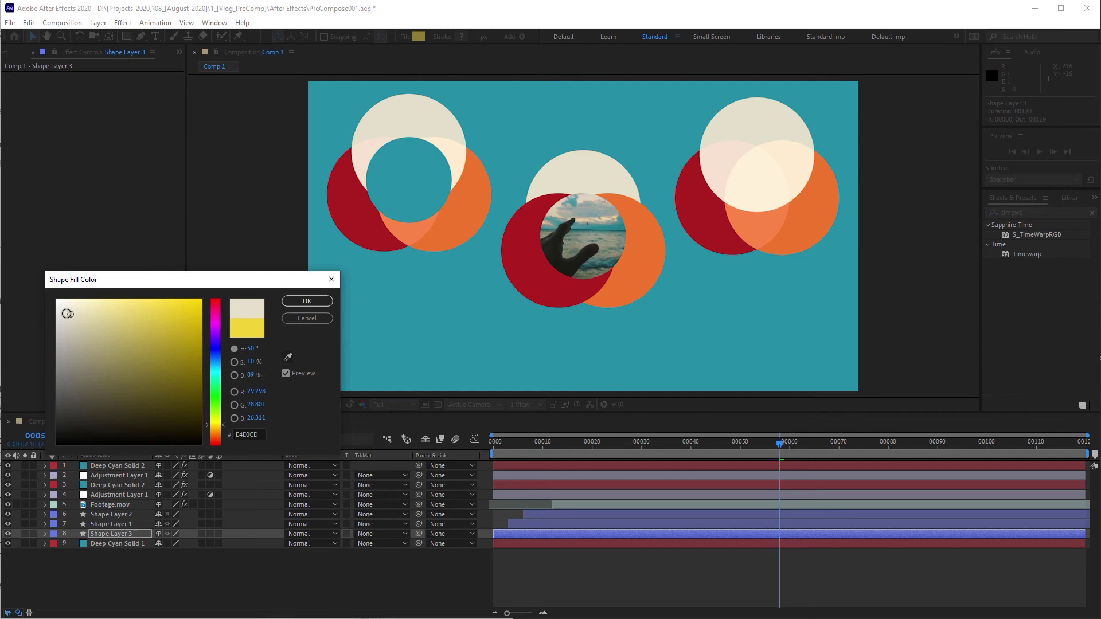
{"action": "left_click", "coordinate": [307, 301]}
- Raise Shape Layer 2's Scale at frame 30 to about 125% to enlarge the red circles
{"action": "left_click", "coordinate": [112, 515]}
{"action": "key", "text": "s"}
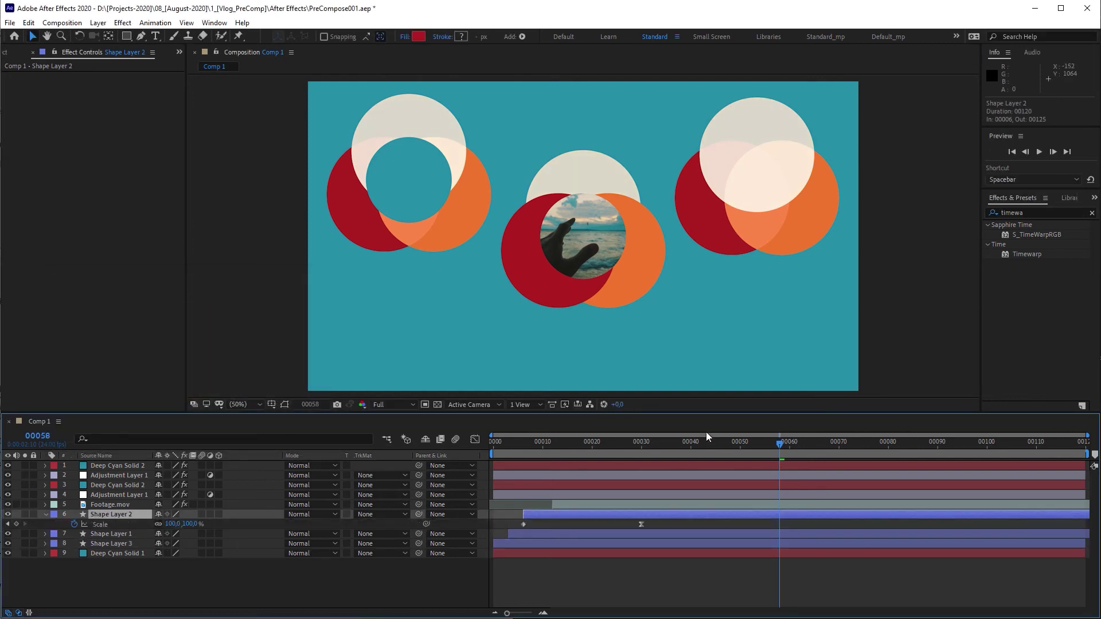
{"action": "left_click", "coordinate": [643, 445]}
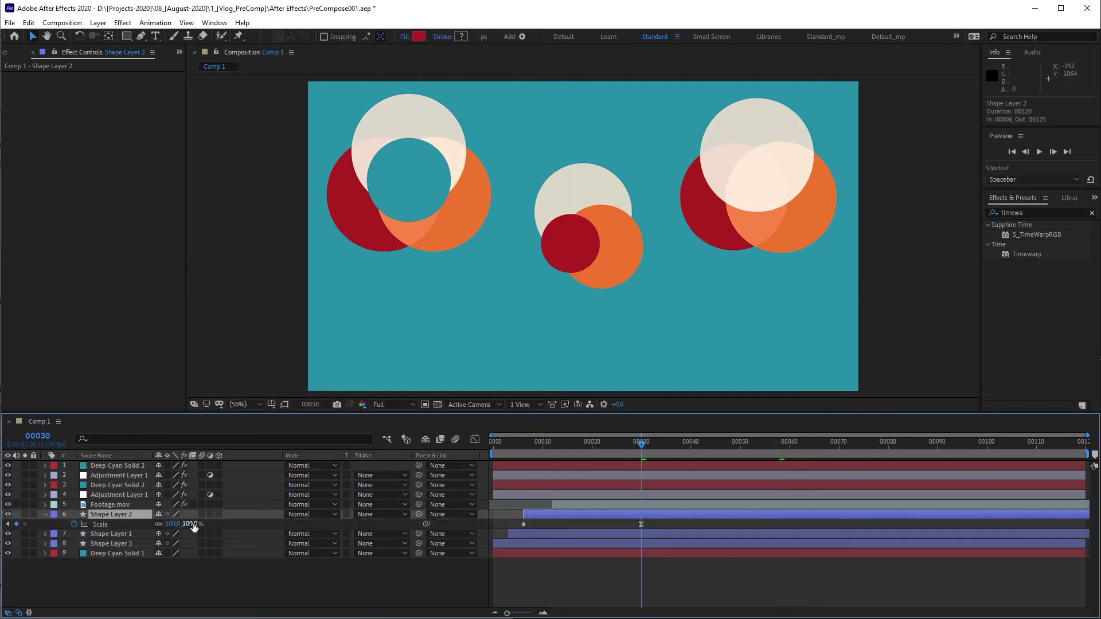
{"action": "left_click_drag", "start_coordinate": [200, 524], "coordinate": [206, 522]}
- Show Shape Layer 3's Scale and preview the animation from the start
{"action": "left_click", "coordinate": [112, 543]}
{"action": "key", "text": "s"}
{"action": "key", "text": "Home"}
{"action": "key", "text": "space"}
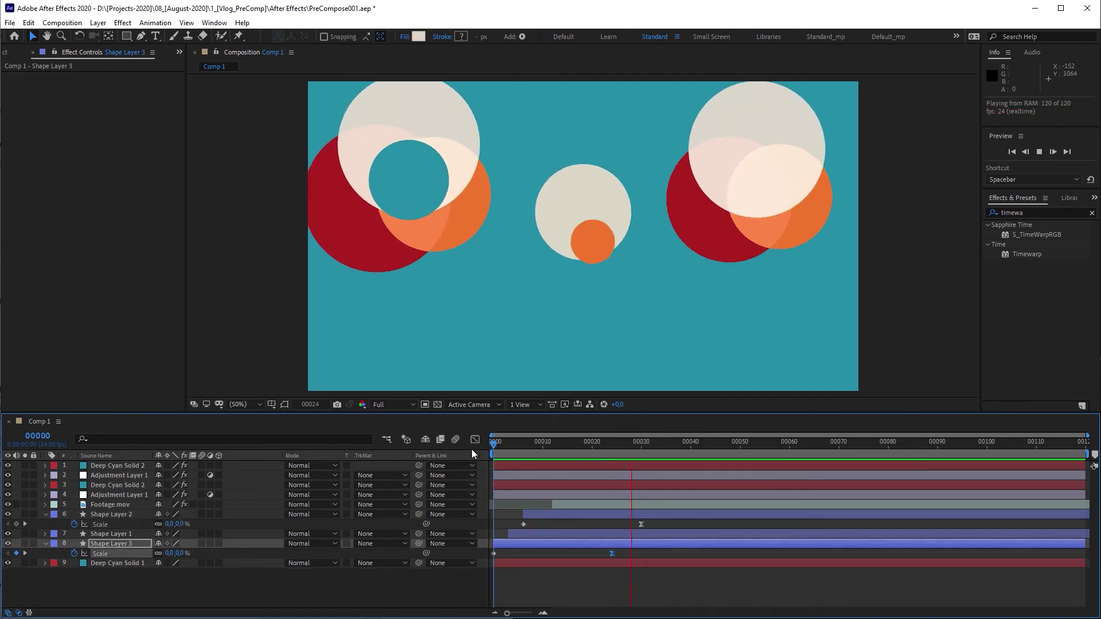